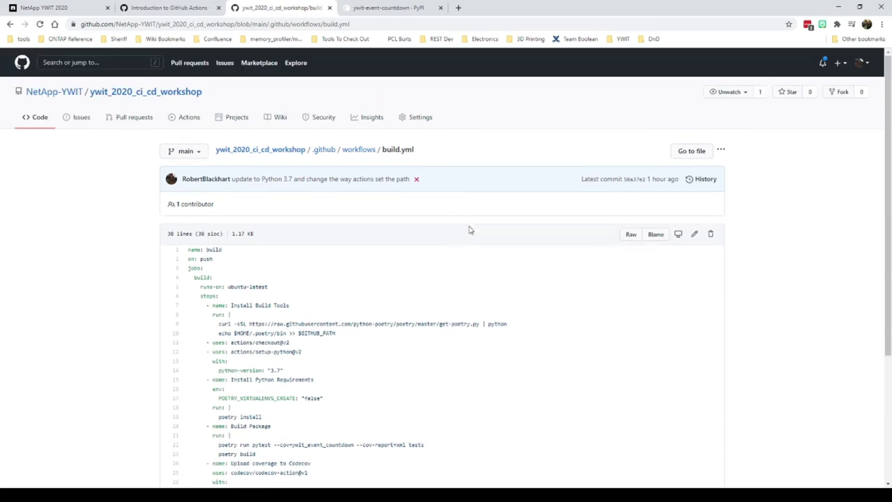
- Review build.yml's install, build, Codecov upload and Publish Package steps, ending at the file's top
scroll(468, 245, down, 4)
scroll(469, 246, up, 1)
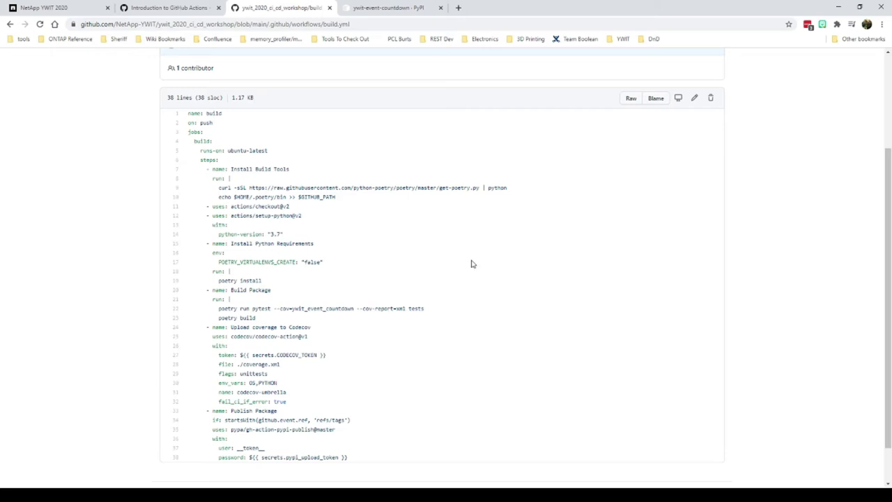
scroll(471, 264, up, 2)
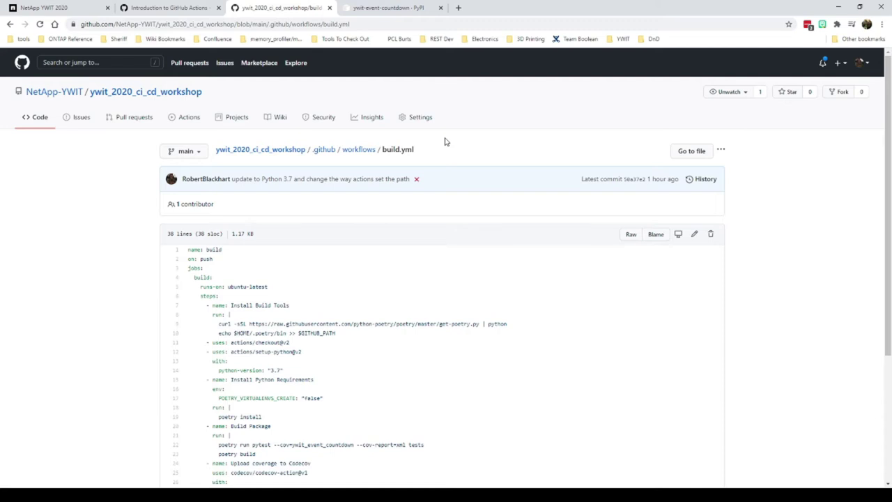
- Show the Actions runs list and pick out the docs and build workflow names on recent runs
click(189, 118)
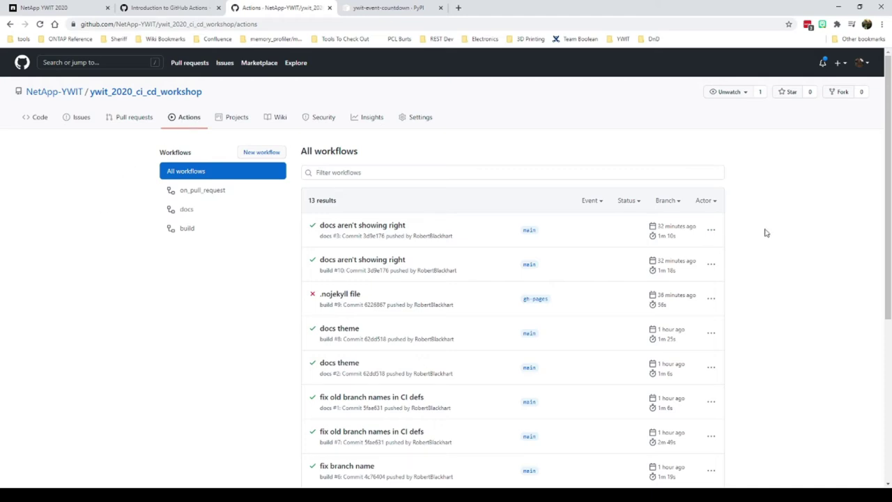
scroll(767, 232, down, 4)
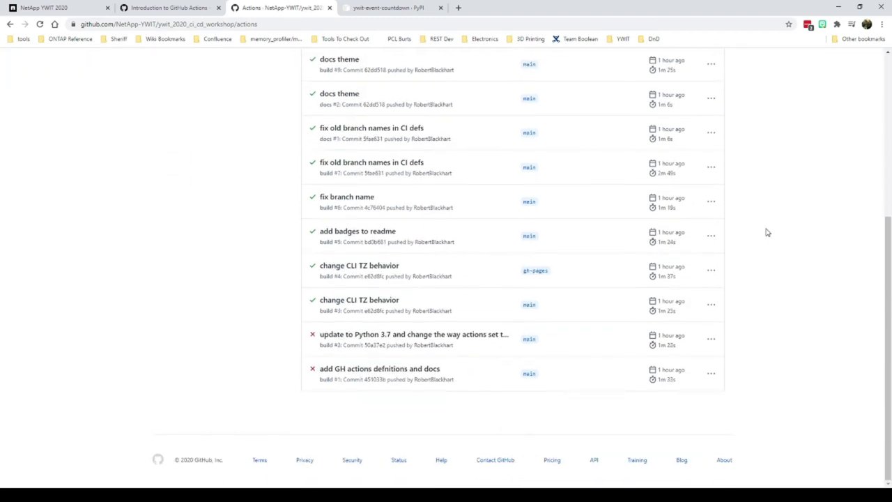
scroll(778, 320, up, 4)
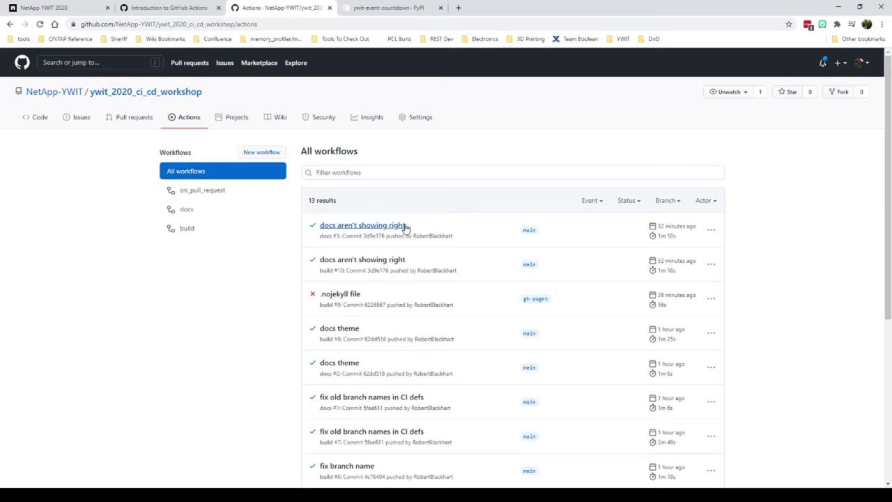
double_click(322, 236)
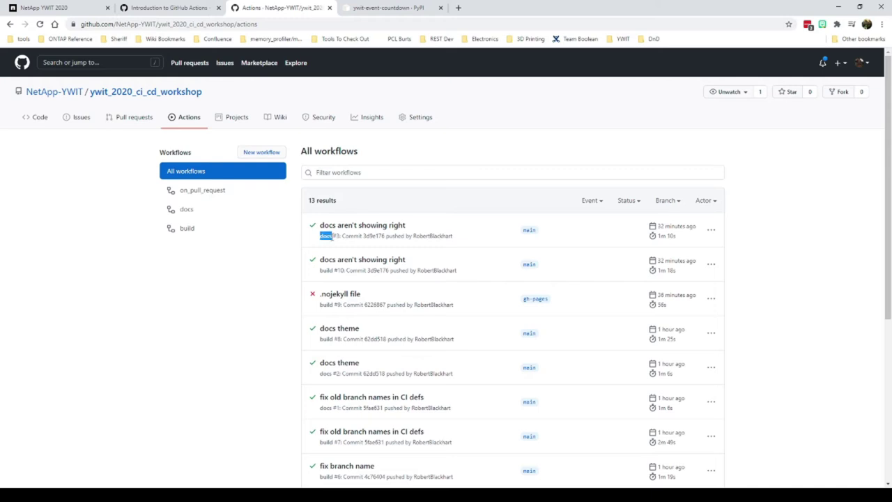
double_click(323, 271)
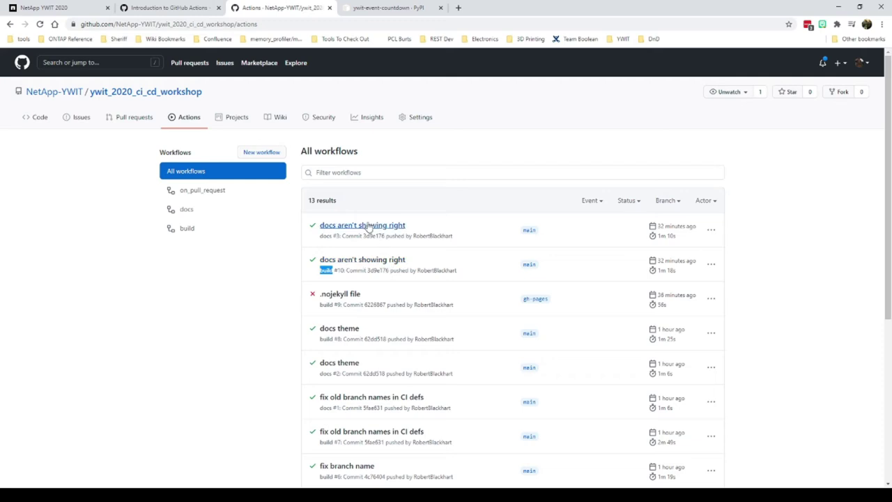
click(222, 304)
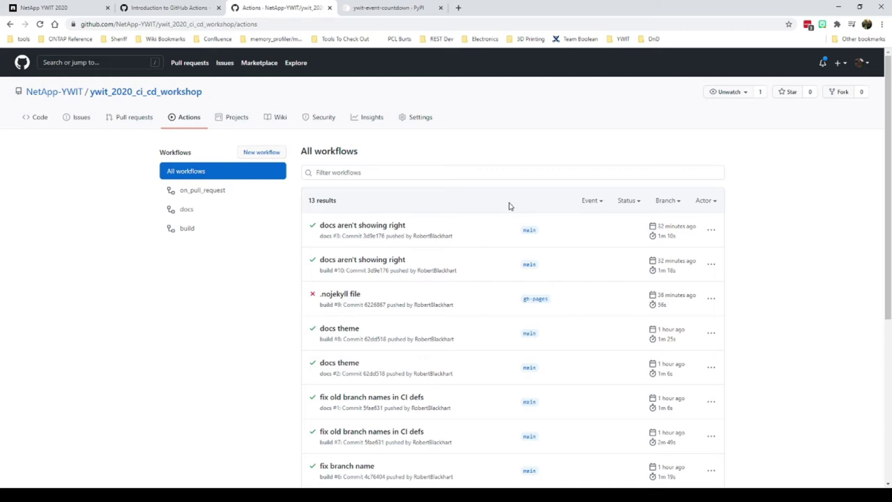
scroll(810, 223, down, 2)
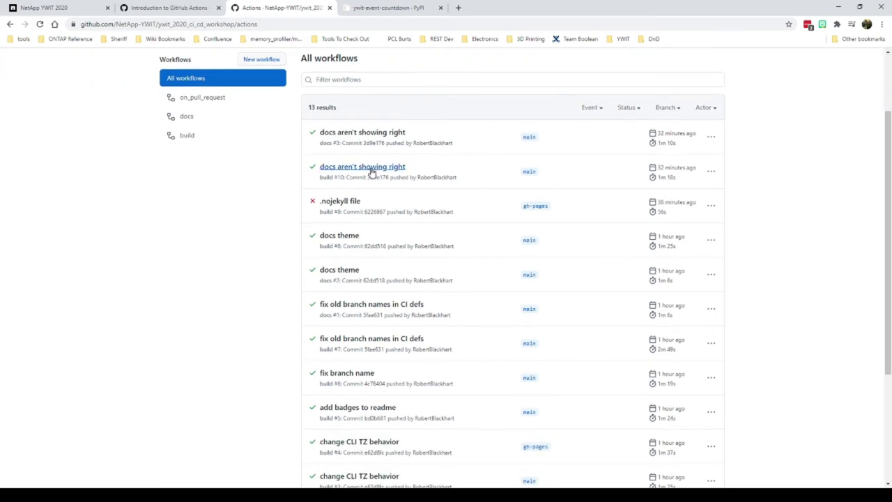
click(371, 172)
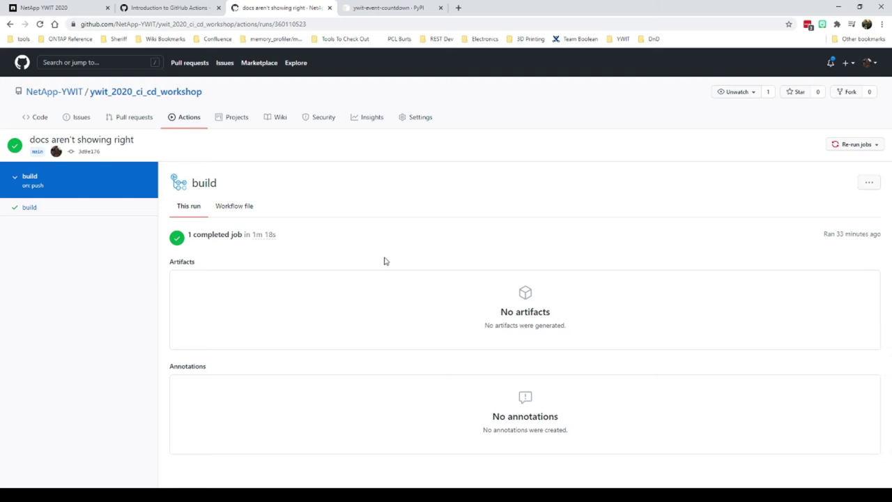
click(31, 208)
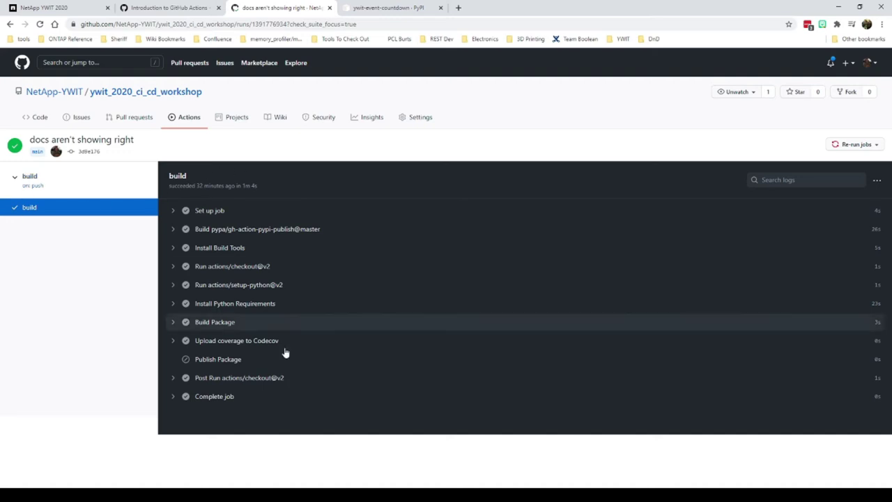
click(171, 210)
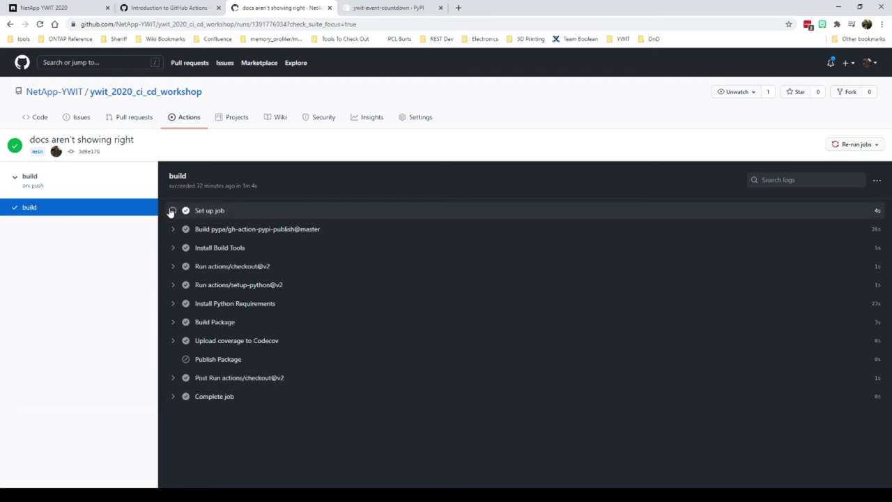
scroll(374, 215, down, 1)
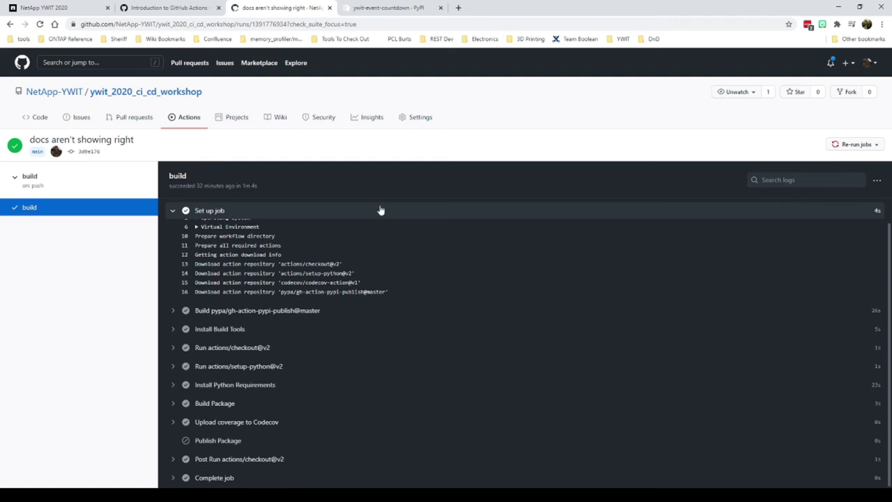
scroll(400, 268, up, 1)
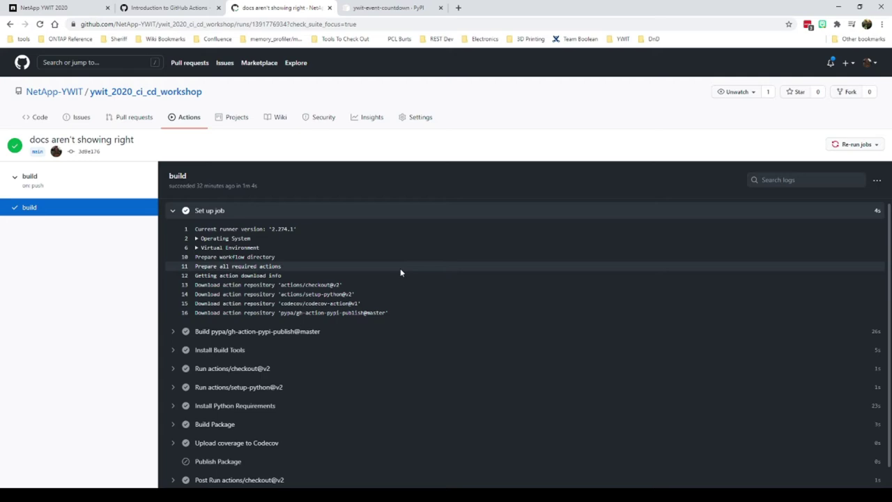
click(174, 332)
scroll(484, 284, down, 1)
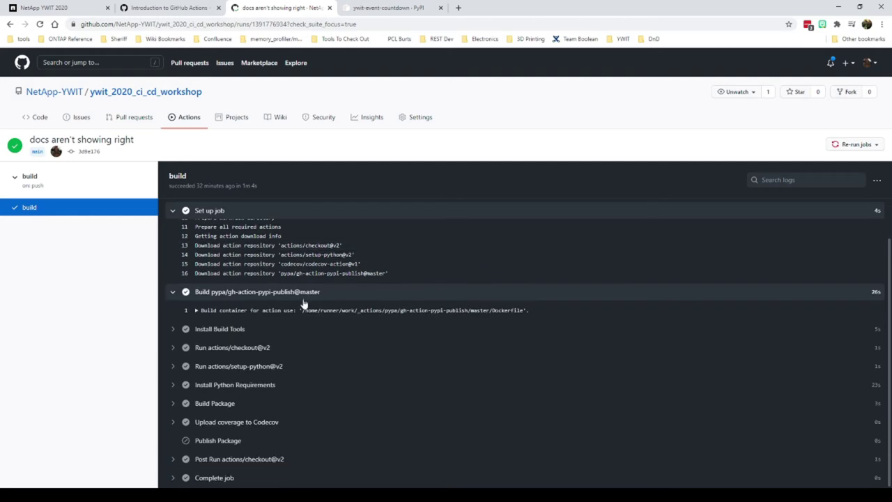
click(172, 331)
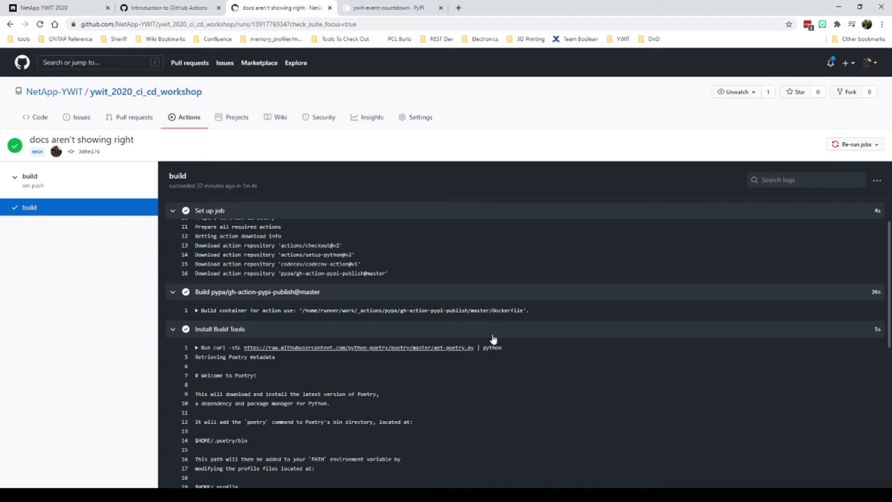
scroll(490, 339, down, 2)
scroll(395, 332, down, 5)
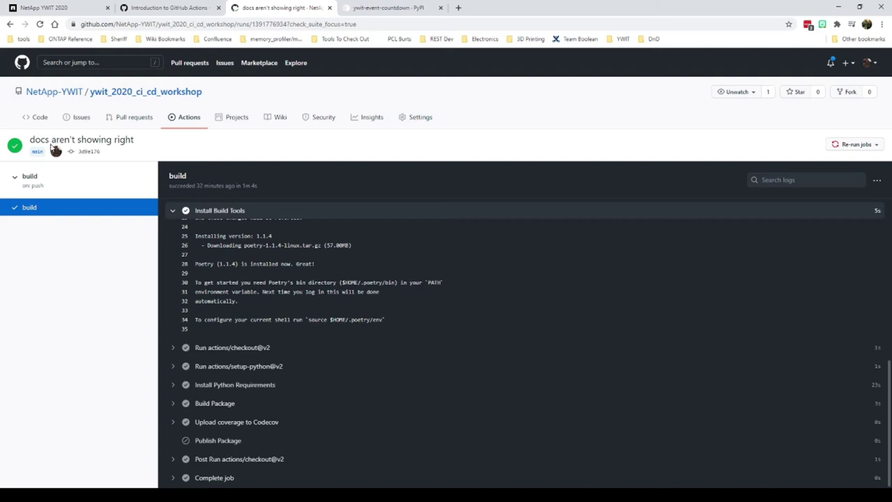
click(190, 120)
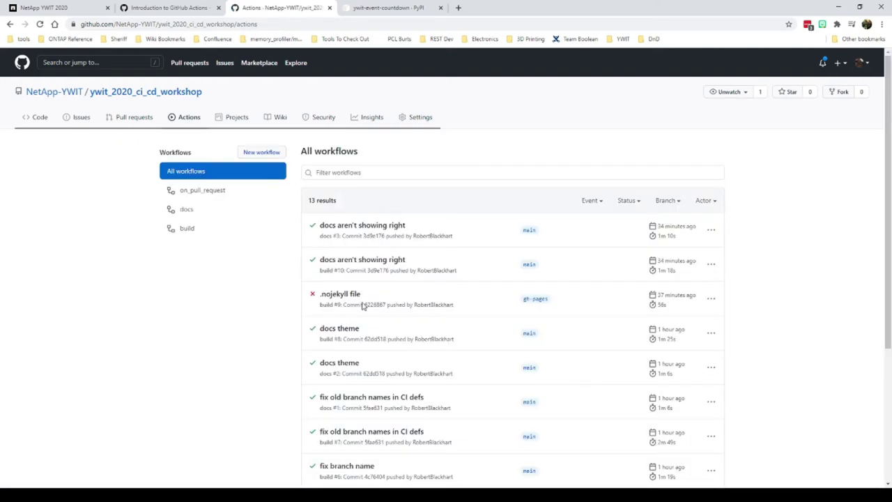
- Open the failed .nojekyll file run's build job log showing the missing pyproject.toml error
click(344, 296)
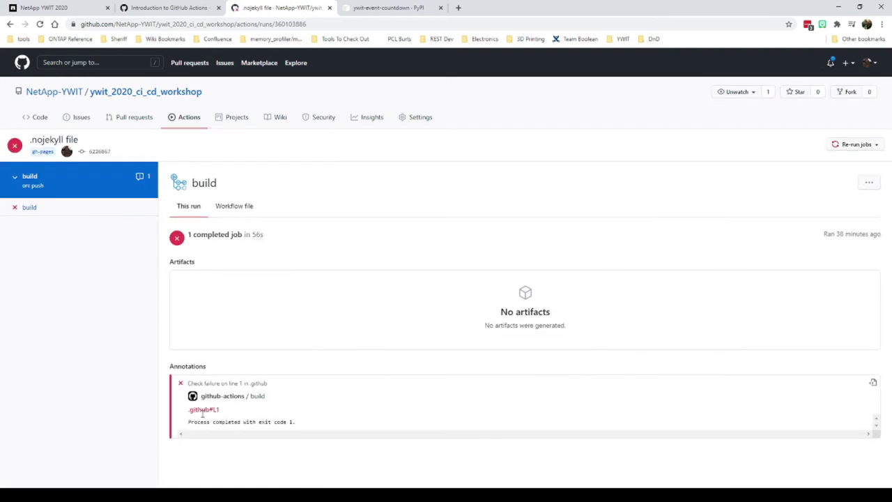
drag(192, 422, 327, 424)
click(329, 424)
click(26, 207)
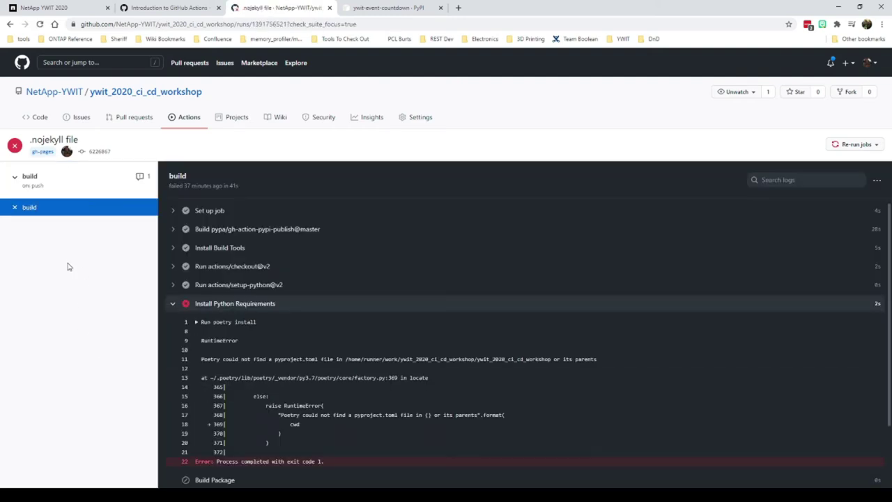
scroll(480, 274, down, 1)
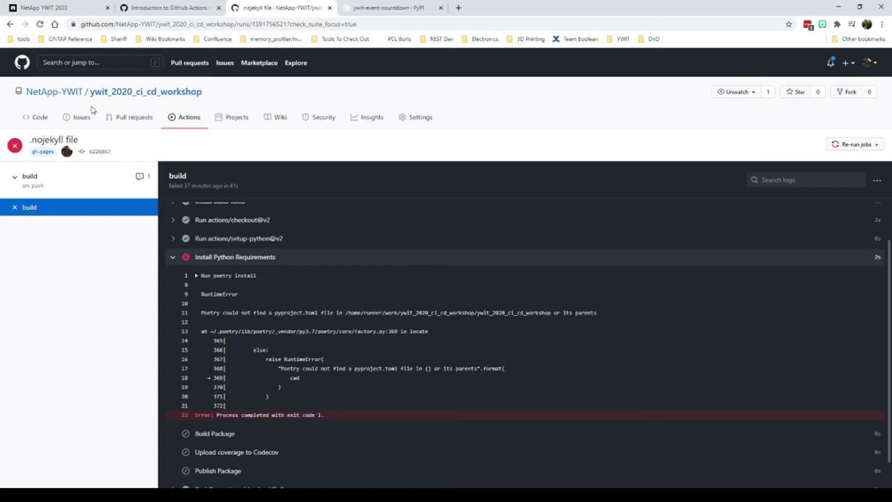
- Filter the workflow runs by build, then by docs, and return to the repository's code page
click(186, 120)
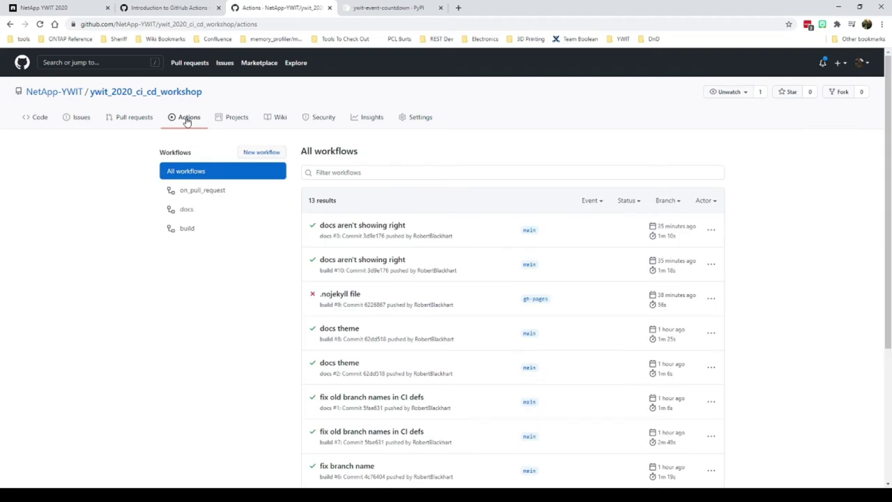
scroll(324, 453, down, 3)
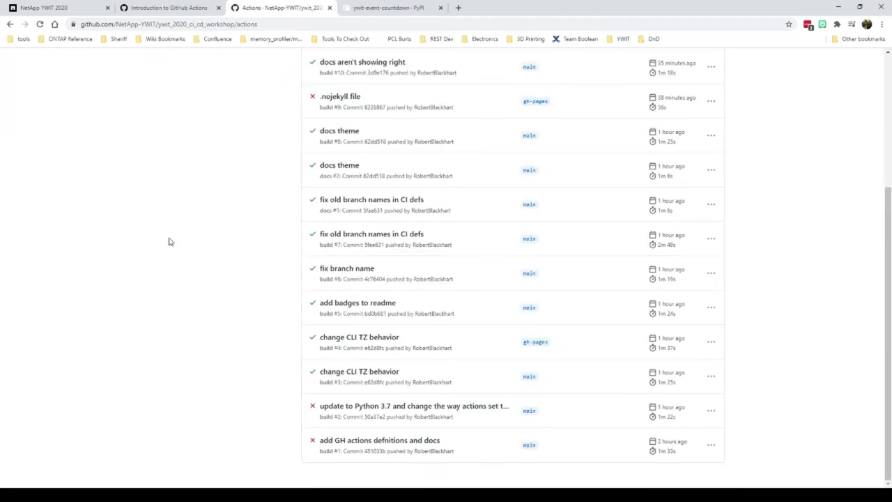
scroll(177, 241, up, 3)
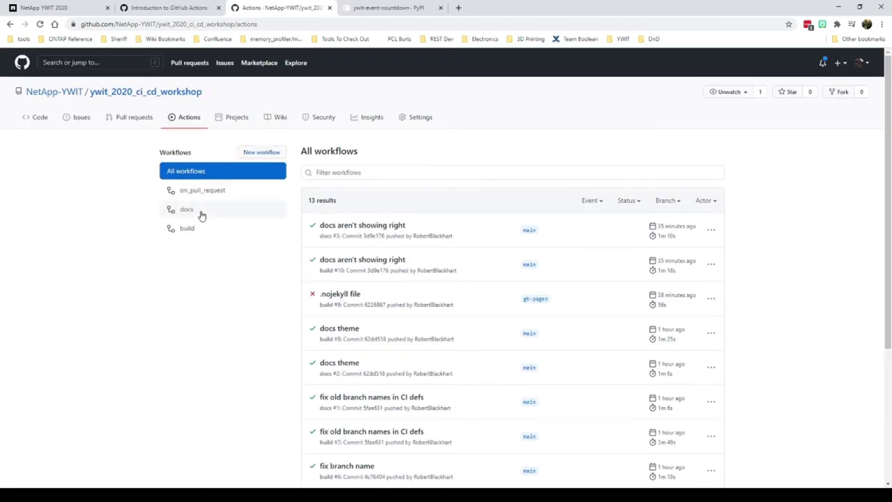
click(187, 238)
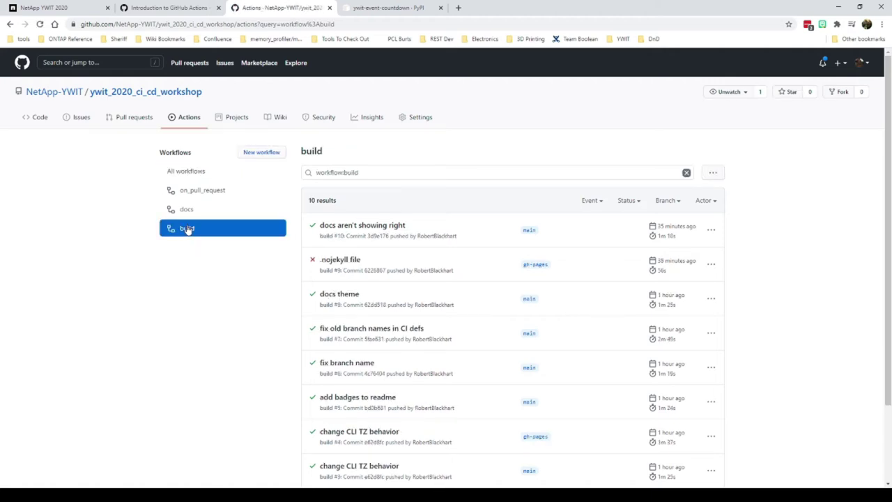
click(187, 210)
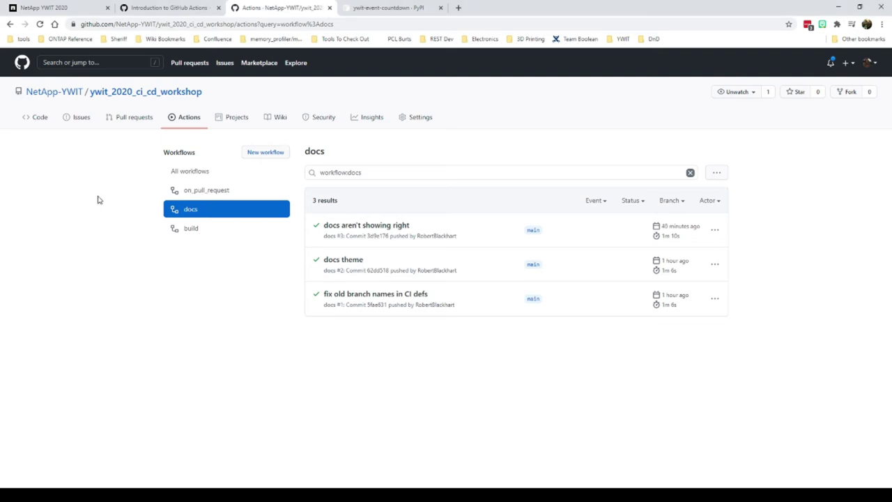
click(151, 97)
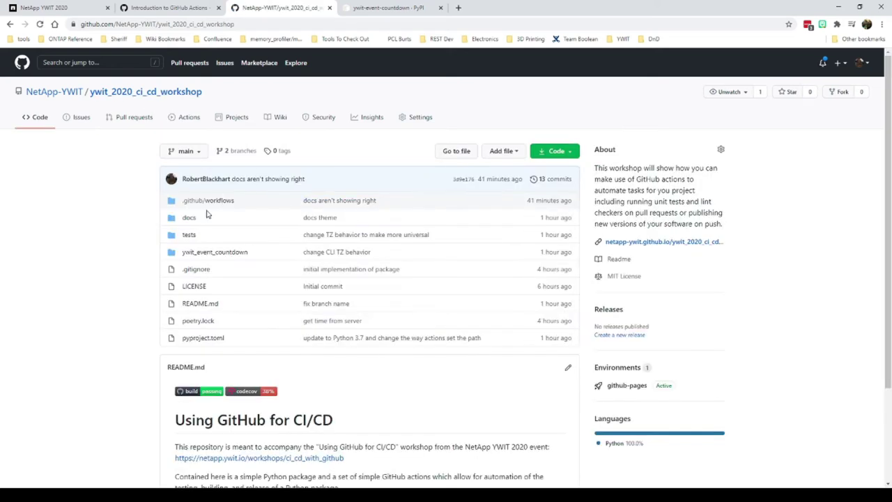
- Open docs.yml and highlight its push-to-main trigger, checkout step and Install Python Requirements step
click(207, 202)
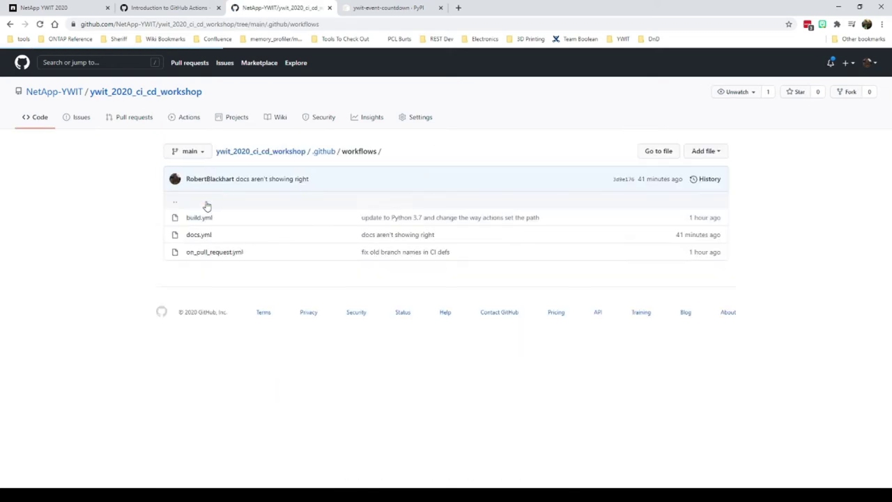
click(200, 237)
scroll(120, 227, down, 3)
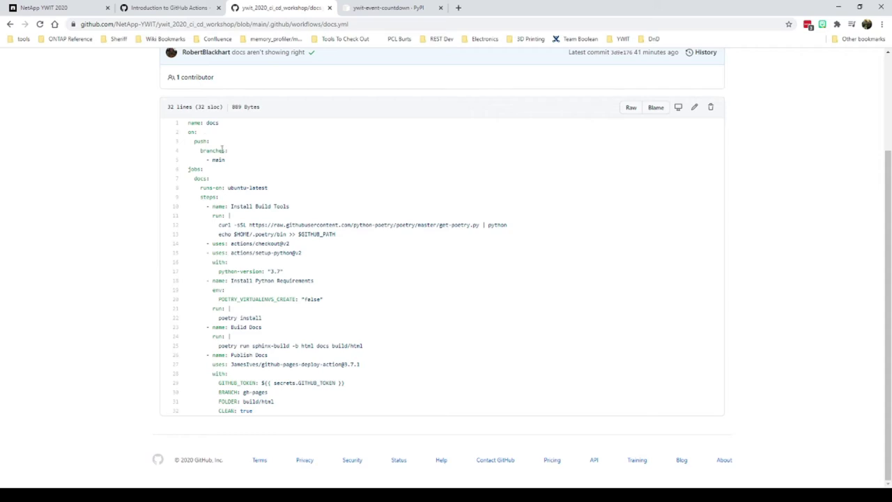
drag(187, 132, 236, 160)
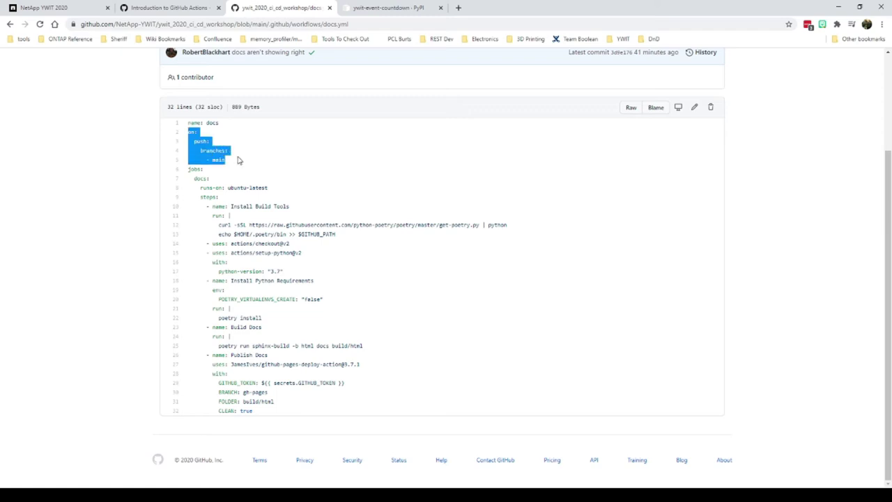
click(237, 161)
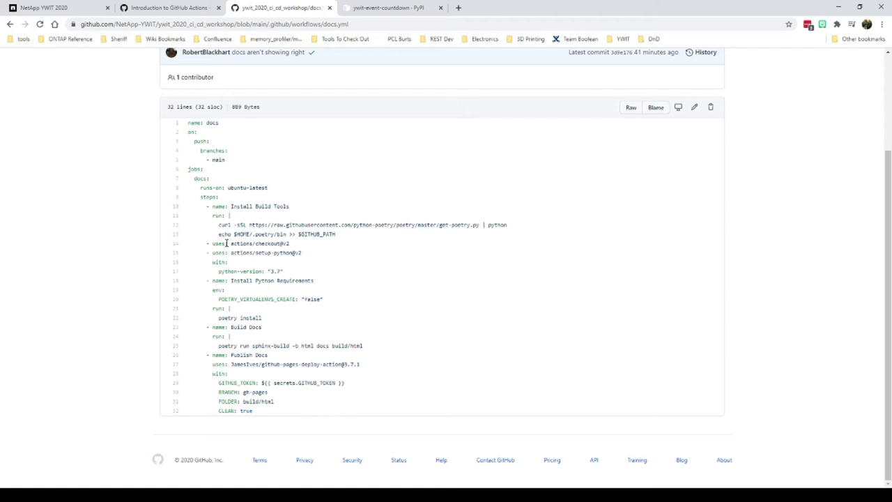
mouse_move(210, 244)
mouse_down()
mouse_move(332, 252)
mouse_move(209, 253)
mouse_up()
click(332, 273)
drag(263, 321, 208, 280)
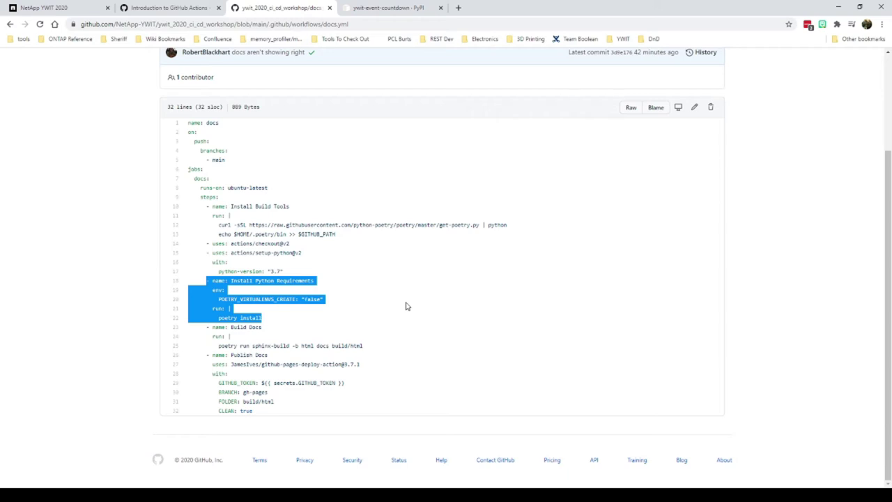
- Highlight the sphinx-build command and its build/html output folder on line 25 of docs.yml
click(320, 320)
drag(218, 346, 315, 346)
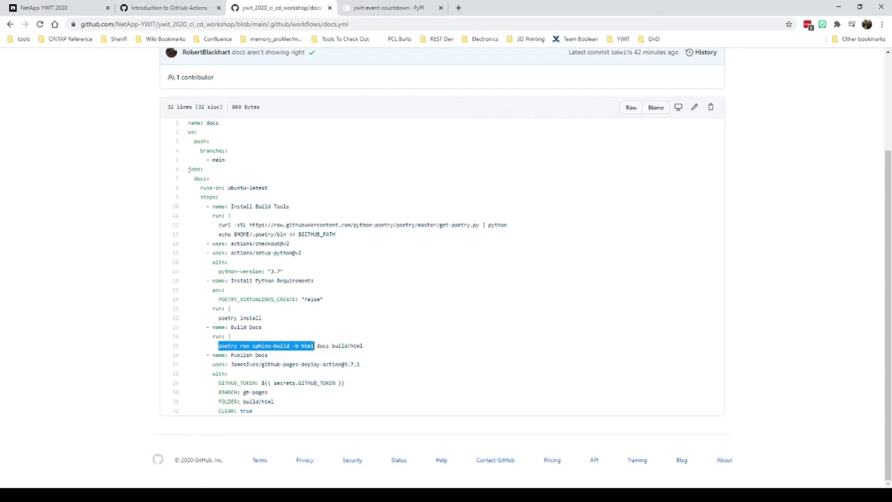
drag(315, 347, 330, 348)
drag(330, 348, 382, 341)
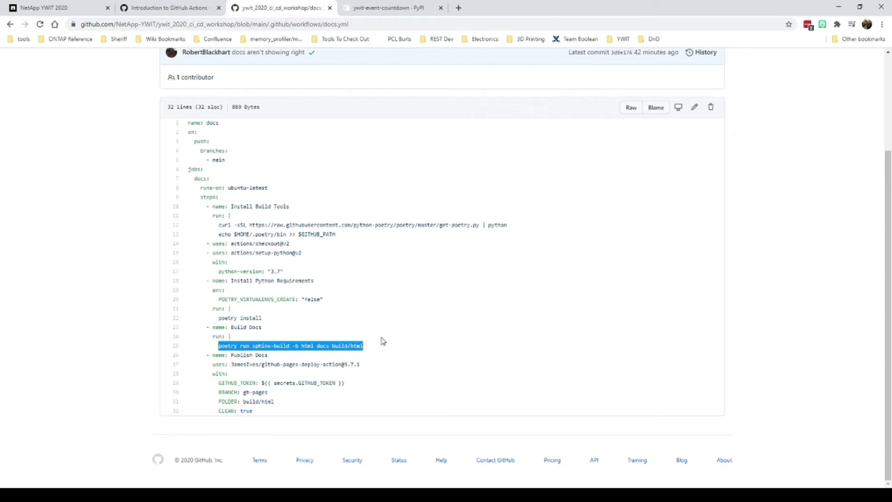
click(386, 337)
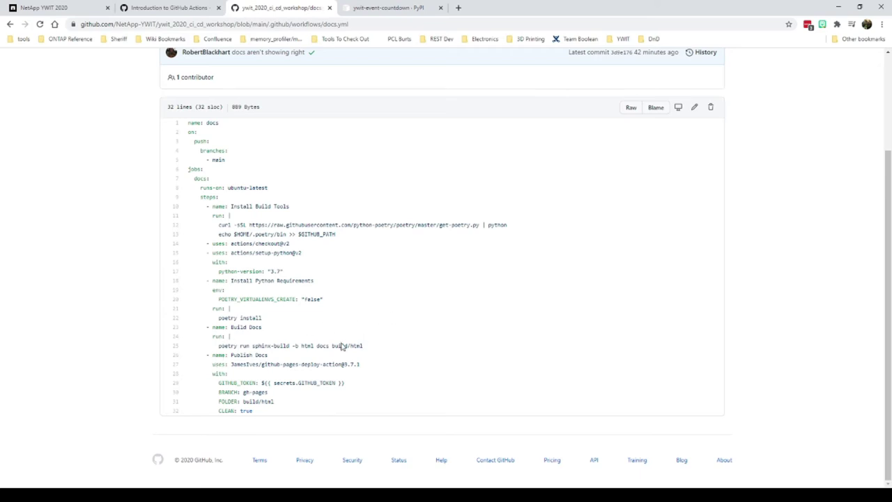
drag(332, 347, 363, 347)
click(284, 359)
- Check the Publish Docs build/html FOLDER and gh-pages branch values, then go to repository Settings
drag(243, 402, 276, 403)
click(245, 392)
drag(243, 403, 271, 395)
click(299, 401)
scroll(568, 293, up, 3)
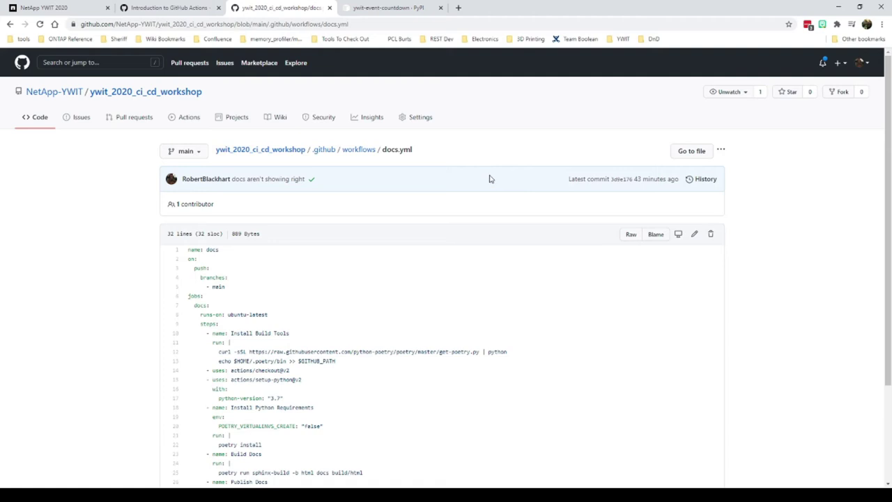
click(421, 118)
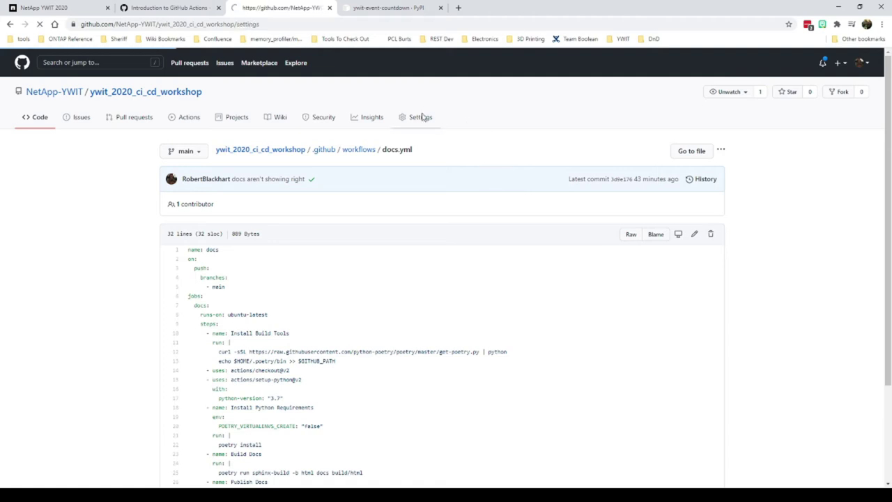
scroll(607, 307, down, 3)
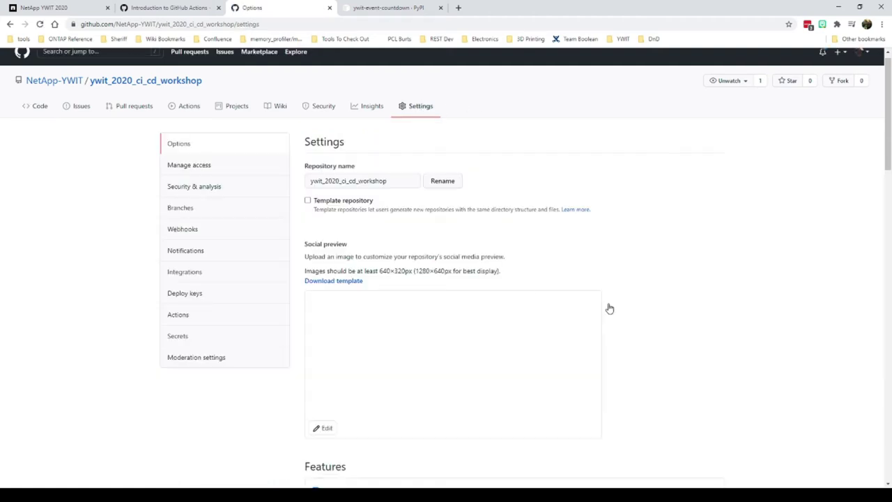
scroll(864, 317, down, 6)
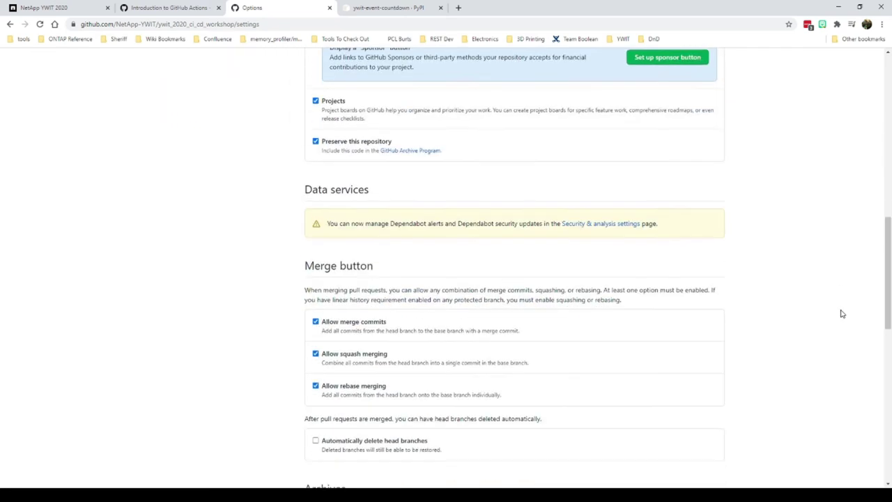
scroll(826, 308, down, 5)
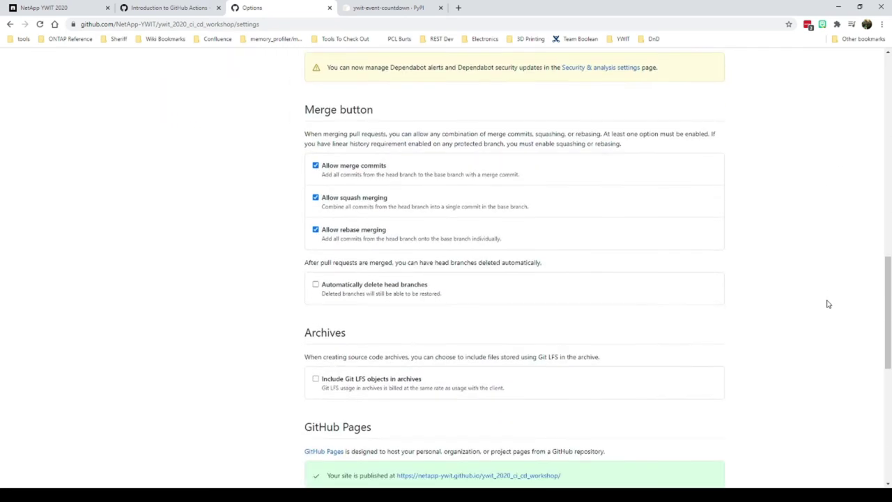
scroll(827, 303, down, 1)
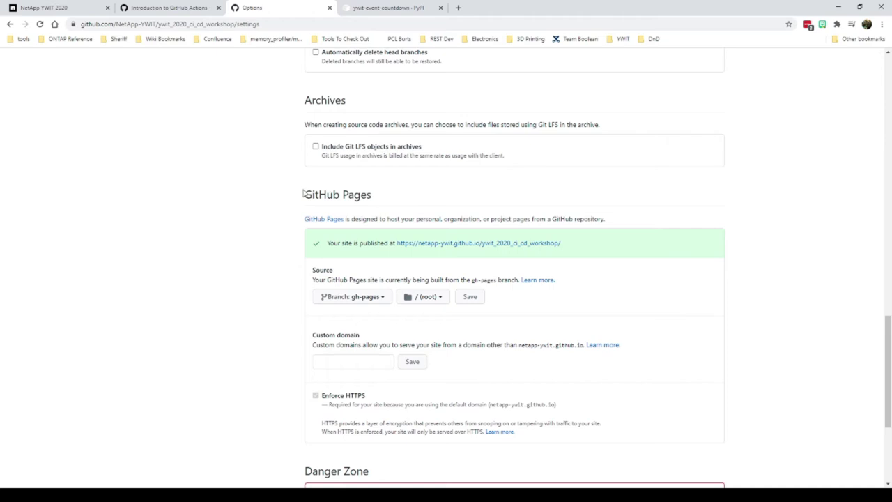
drag(303, 196, 385, 198)
click(416, 194)
click(373, 298)
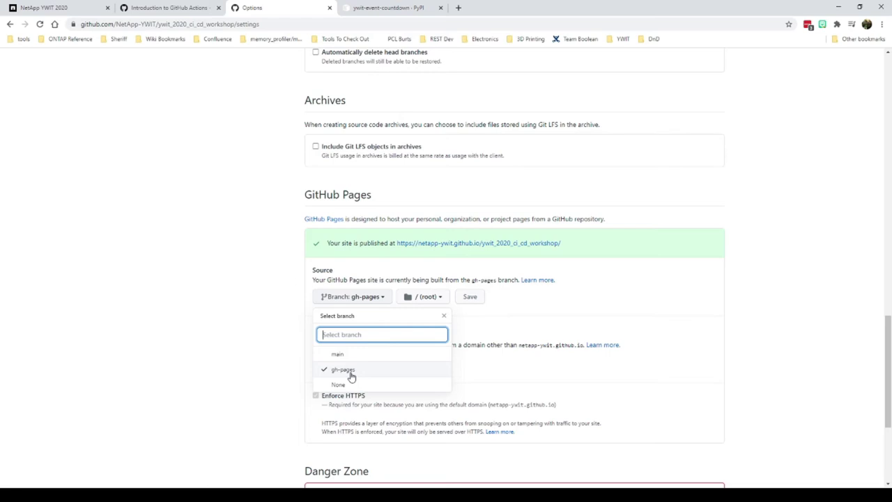
click(430, 296)
click(435, 299)
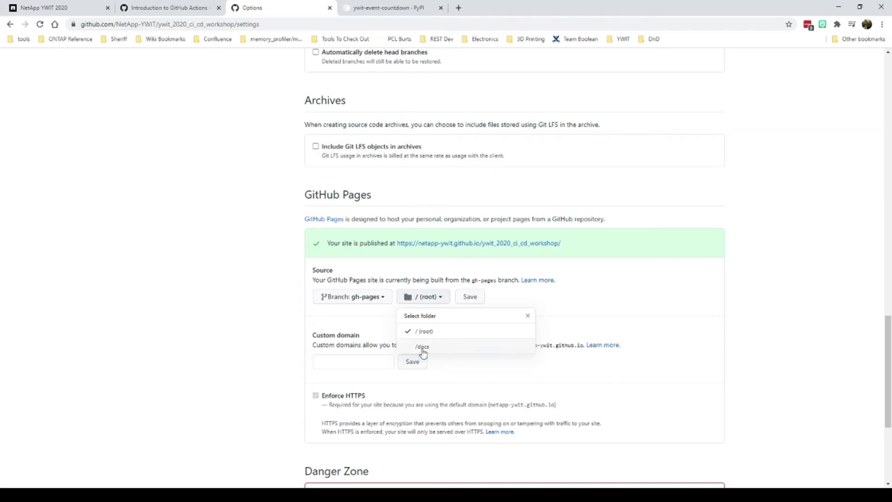
click(408, 278)
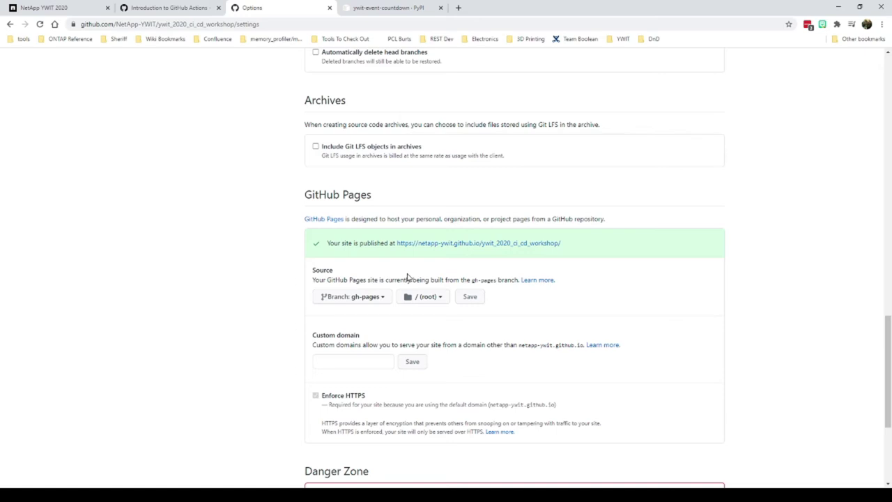
click(370, 299)
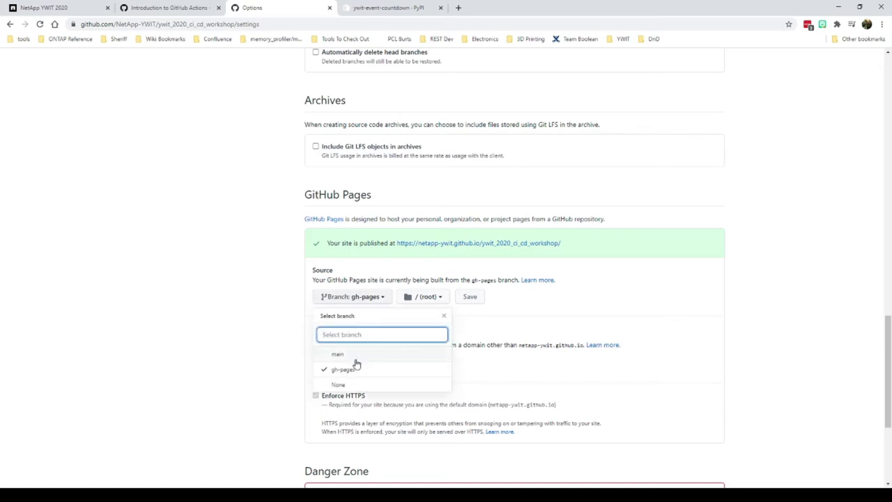
click(352, 354)
click(433, 301)
click(419, 355)
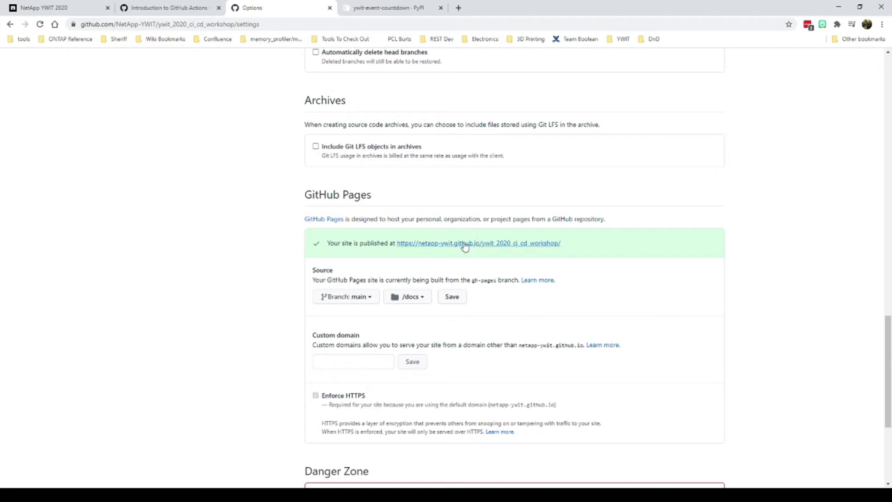
click(371, 296)
click(359, 370)
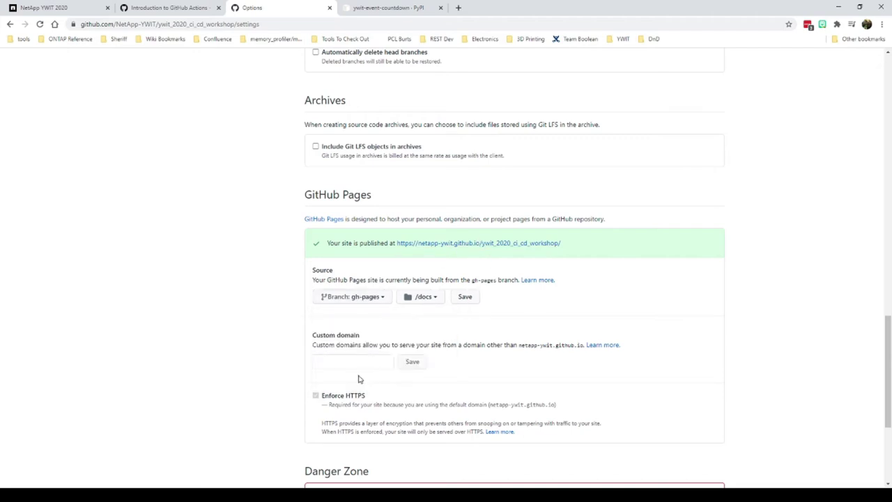
click(423, 297)
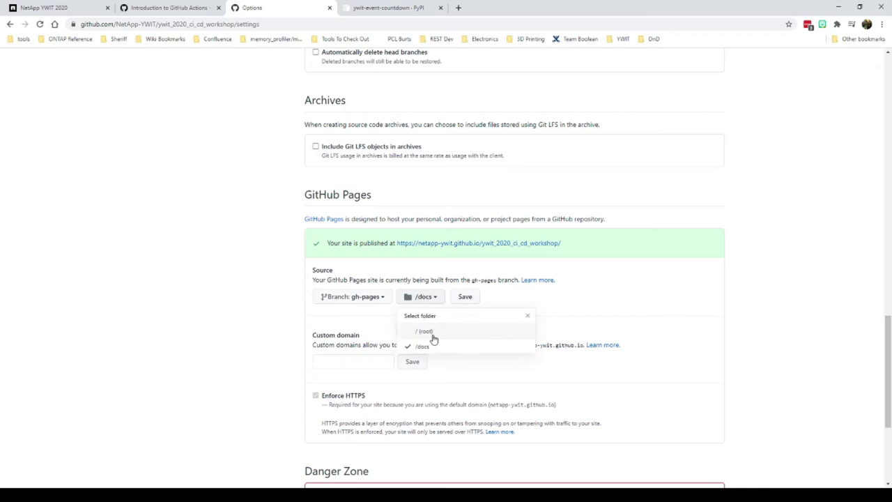
click(431, 336)
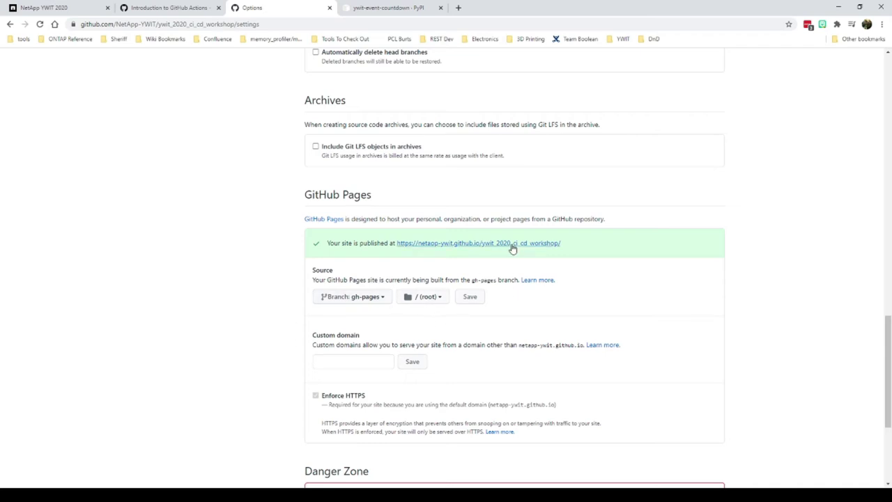
- View the published ywit-event-countdown docs in a new tab, then return to the top of settings
ctrl+click(483, 243)
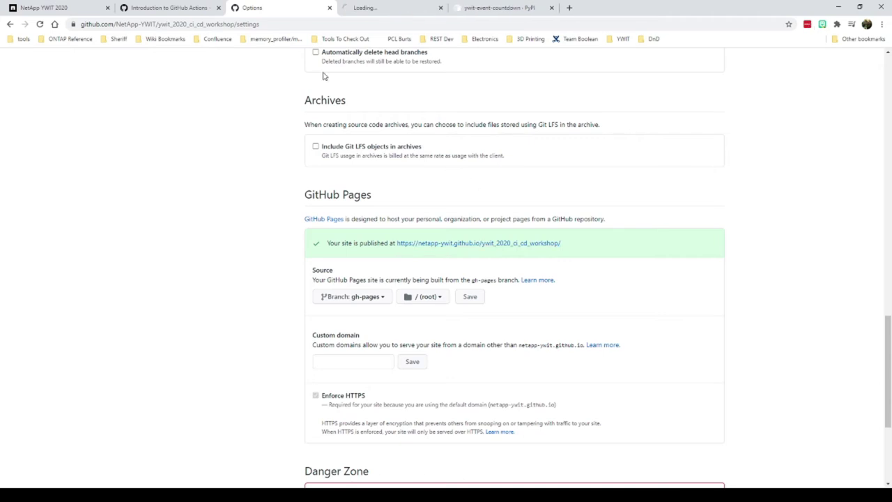
click(369, 7)
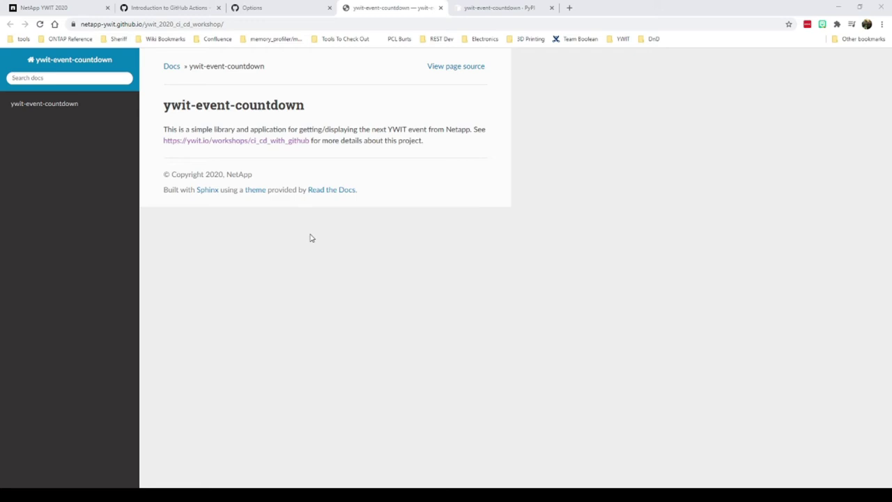
click(270, 8)
scroll(272, 147, up, 5)
scroll(277, 153, up, 13)
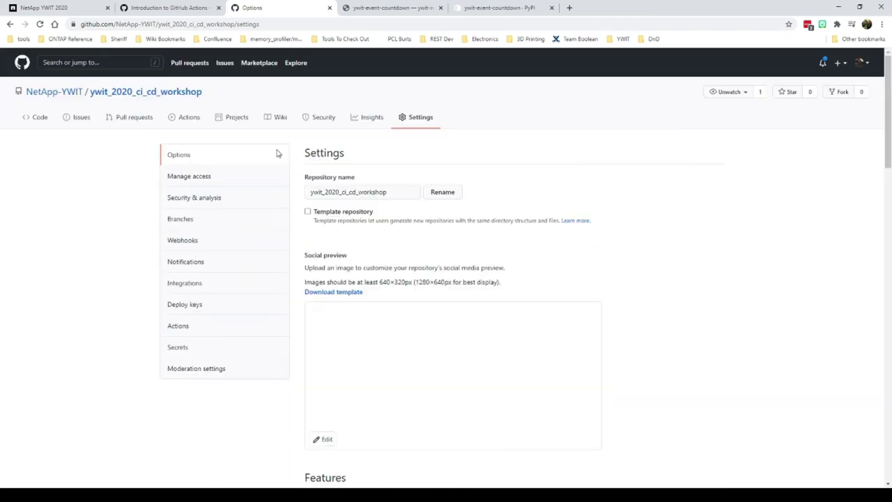
- Open the repository's docs folder and look through its Makefile and conf.py
click(176, 94)
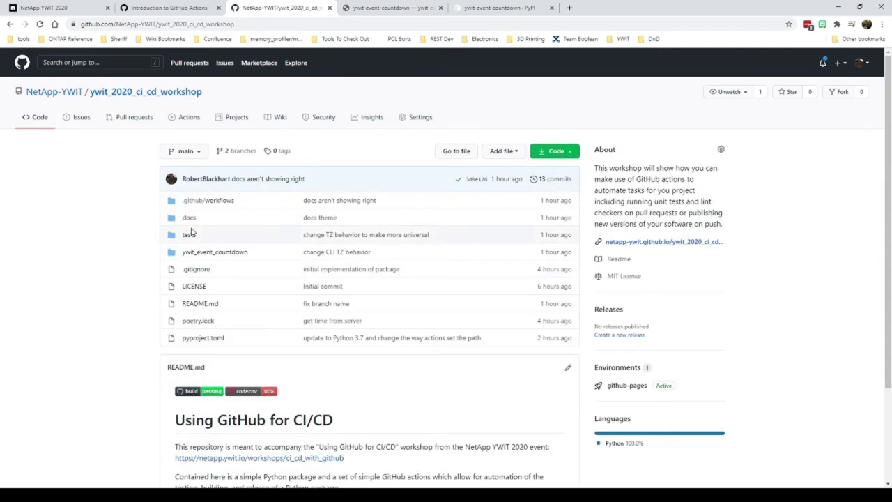
click(190, 219)
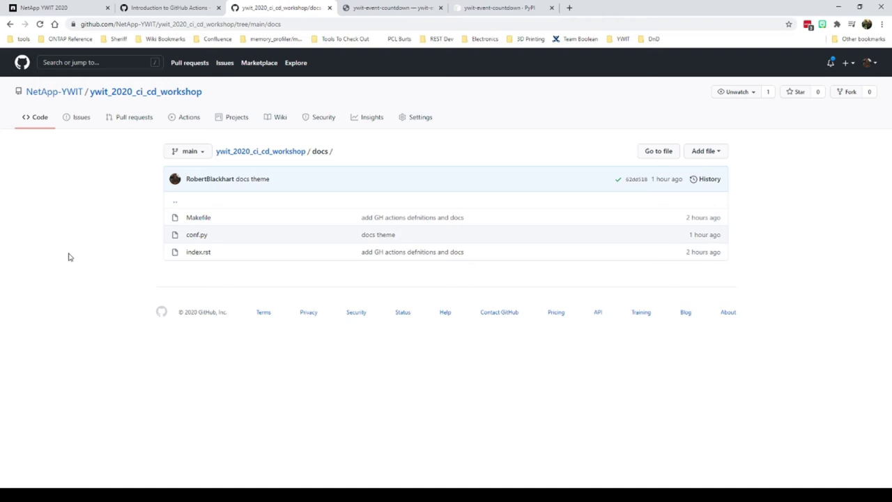
click(198, 218)
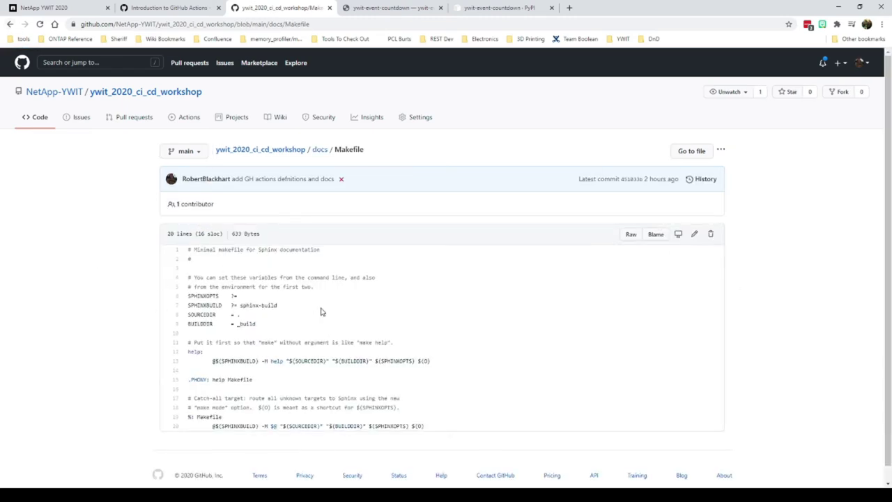
click(10, 23)
click(199, 235)
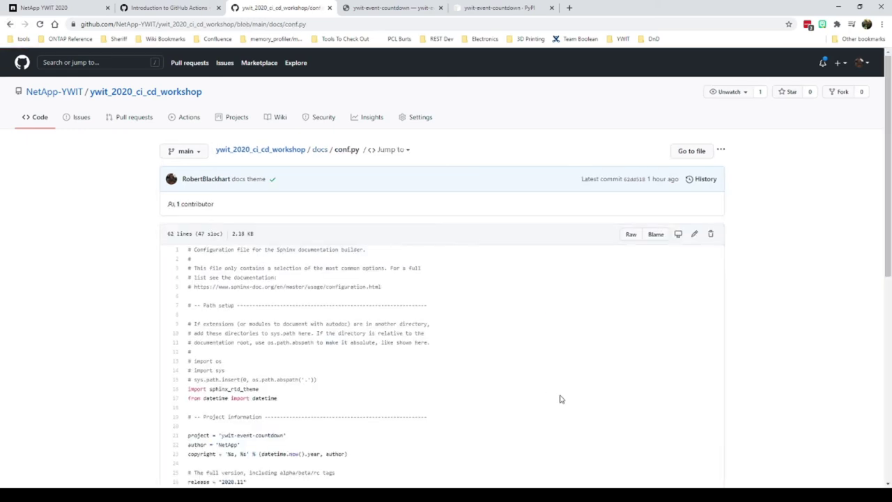
scroll(561, 399, down, 2)
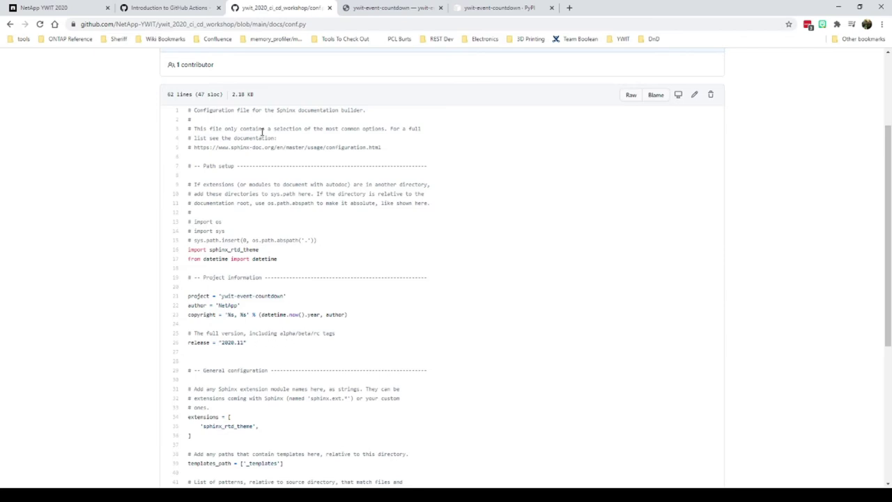
- Compare the docs site's Copyright 2020 NetApp footer and breadcrumb with conf.py, then open index.rst
click(416, 8)
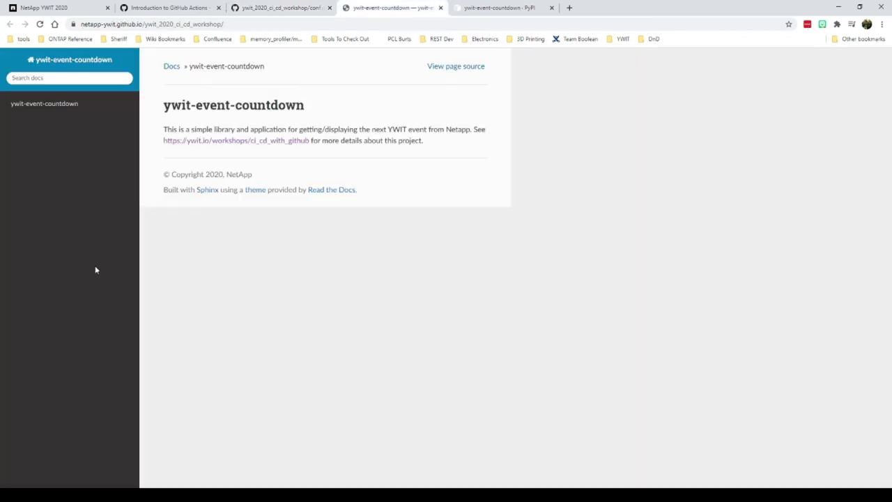
drag(169, 175, 223, 175)
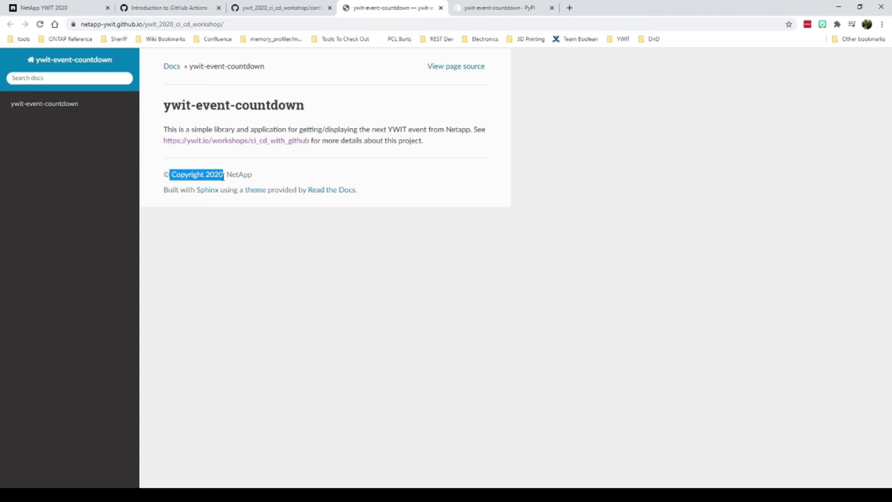
double_click(230, 176)
click(274, 172)
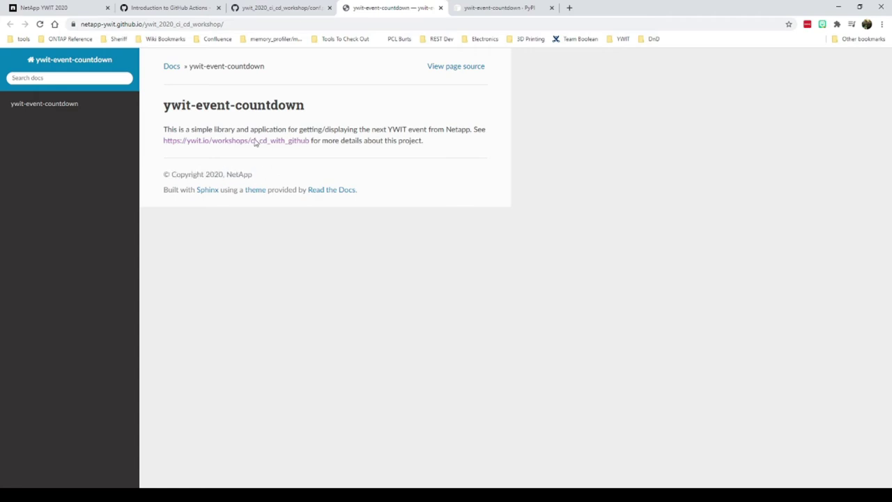
drag(286, 71, 116, 67)
click(116, 66)
click(300, 16)
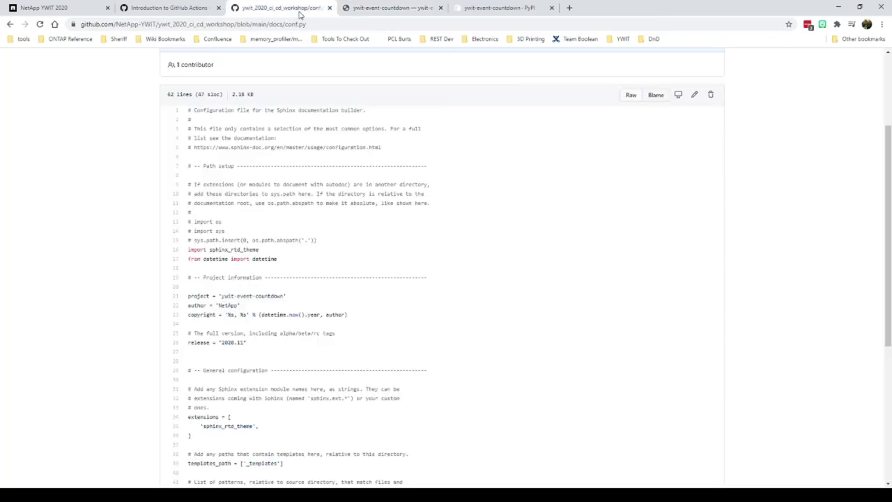
click(9, 25)
click(199, 254)
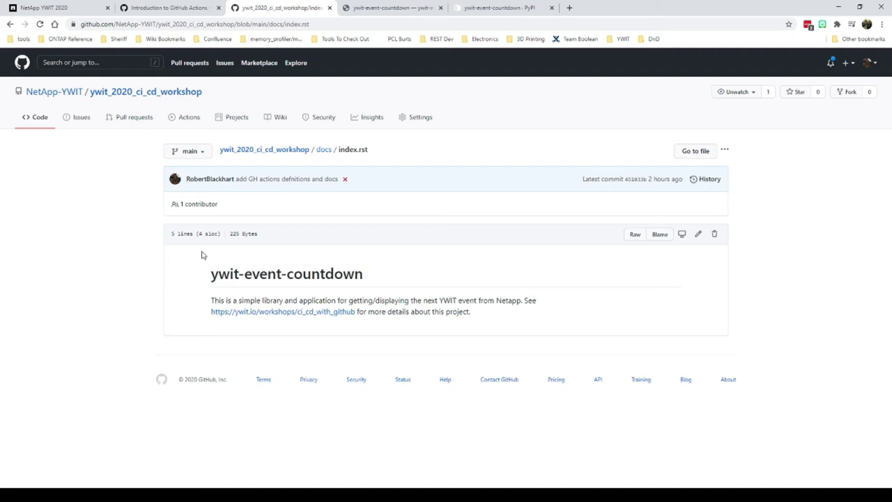
- View index.rst as raw text, compare it with the docs site, then open the Actions runs list
click(630, 240)
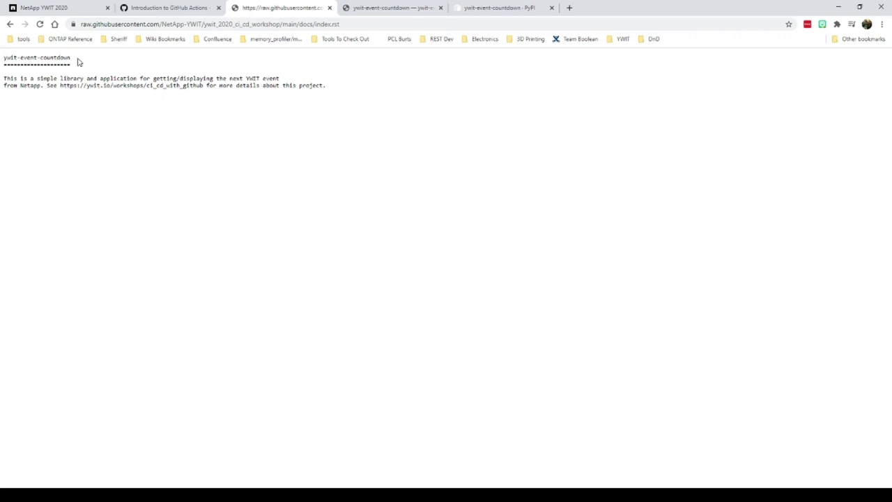
mouse_move(3, 59)
mouse_down()
mouse_move(75, 58)
mouse_move(79, 66)
mouse_move(3, 67)
mouse_up()
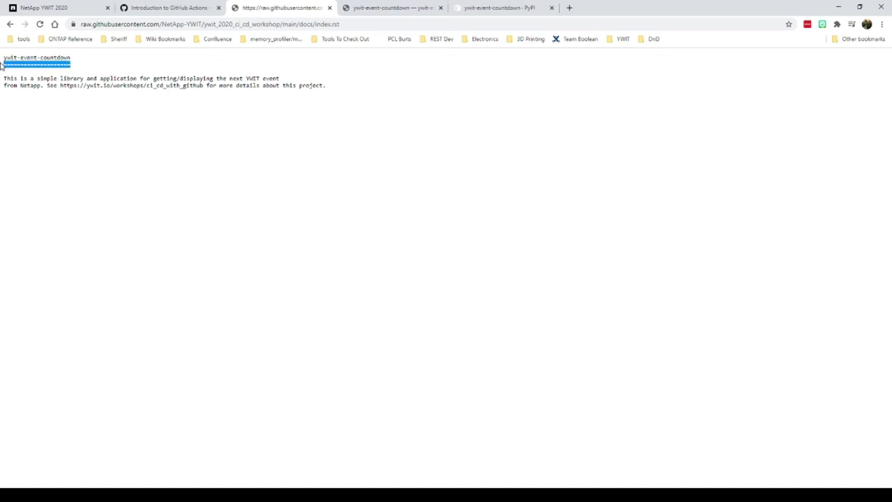
click(124, 136)
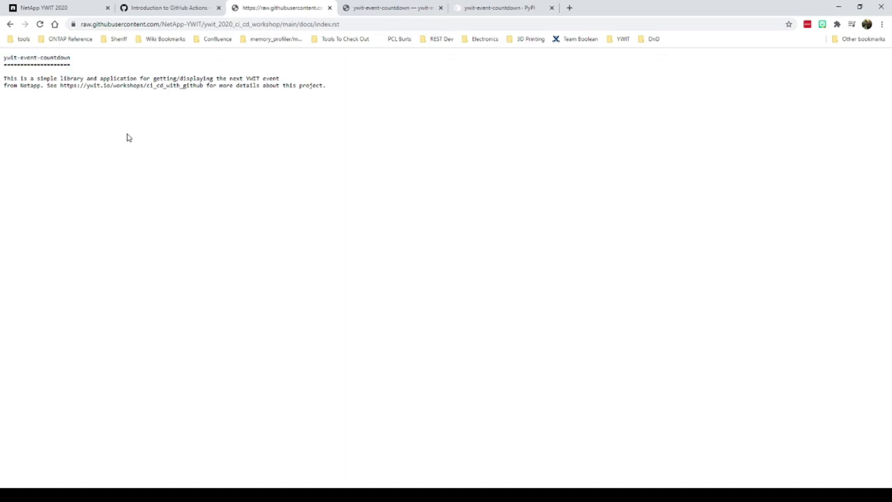
click(9, 25)
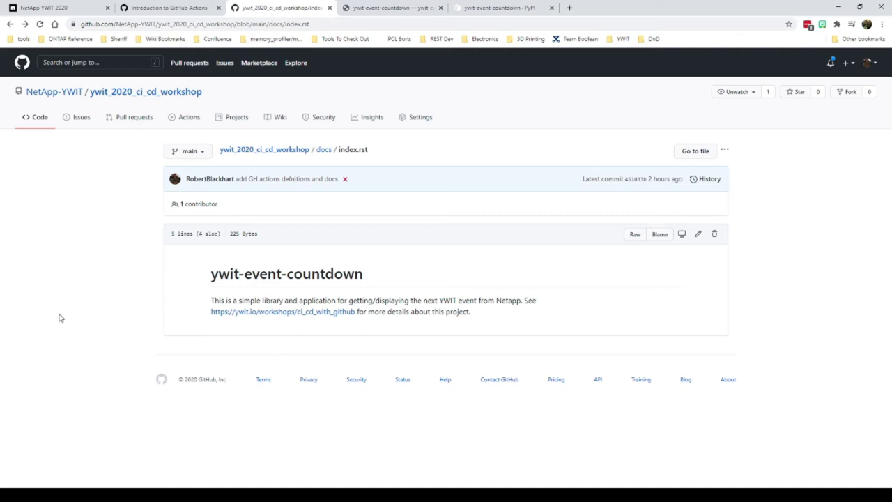
click(407, 11)
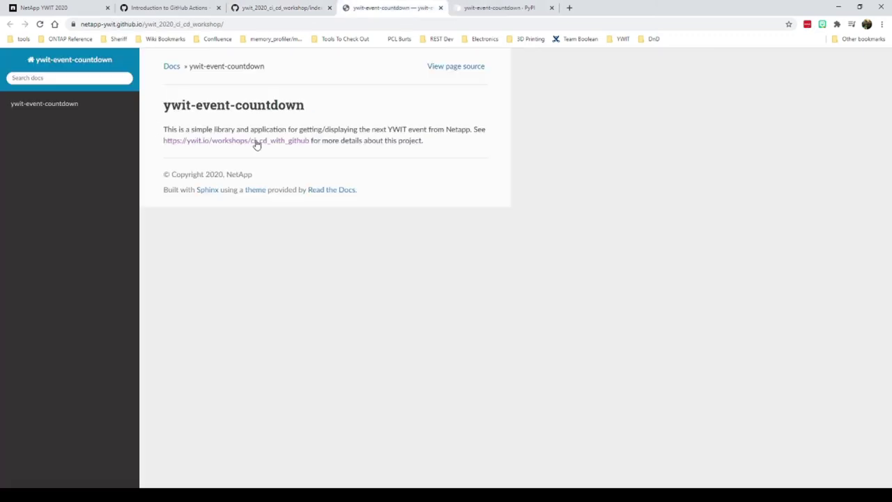
click(262, 7)
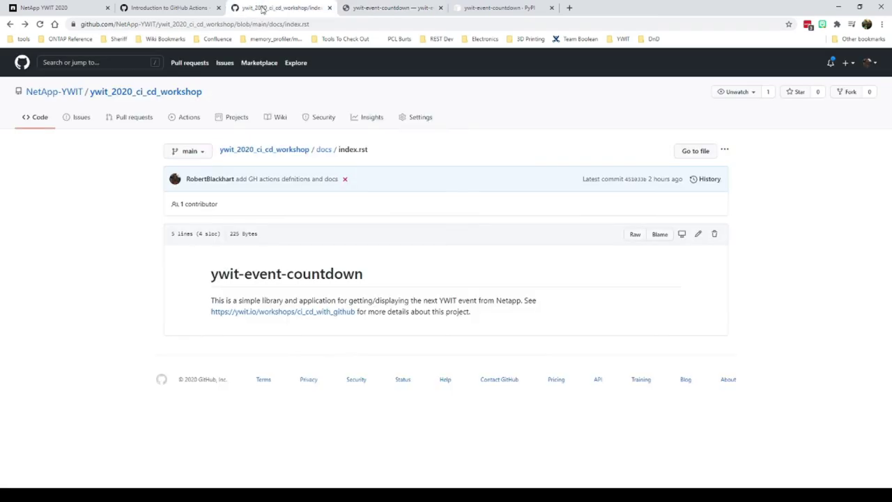
click(189, 117)
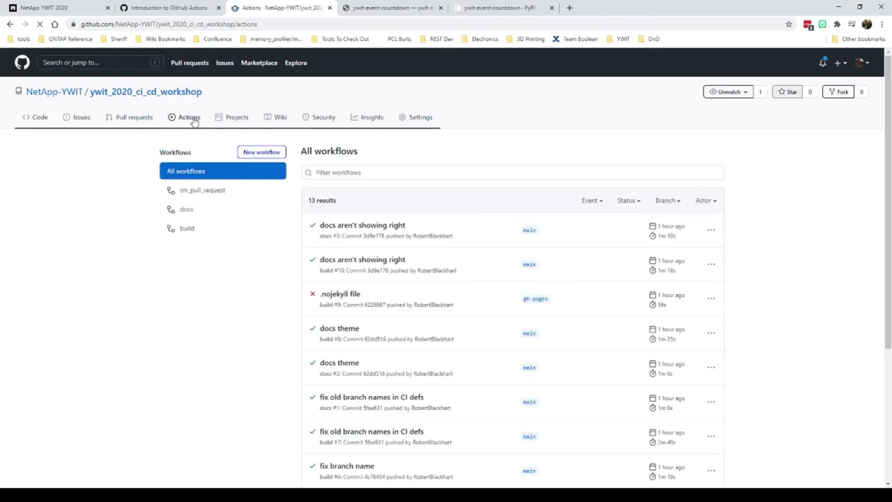
- Filter runs to docs and open the docs job log of the 'docs aren't showing right' run
click(196, 212)
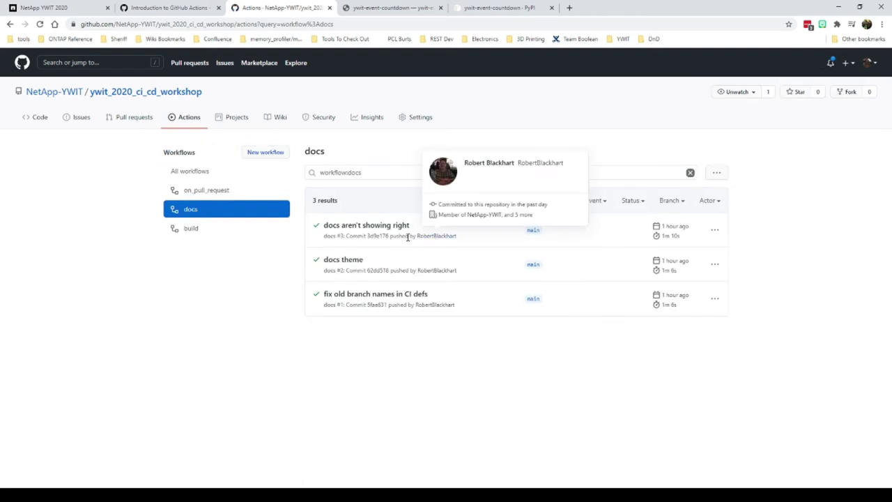
click(366, 225)
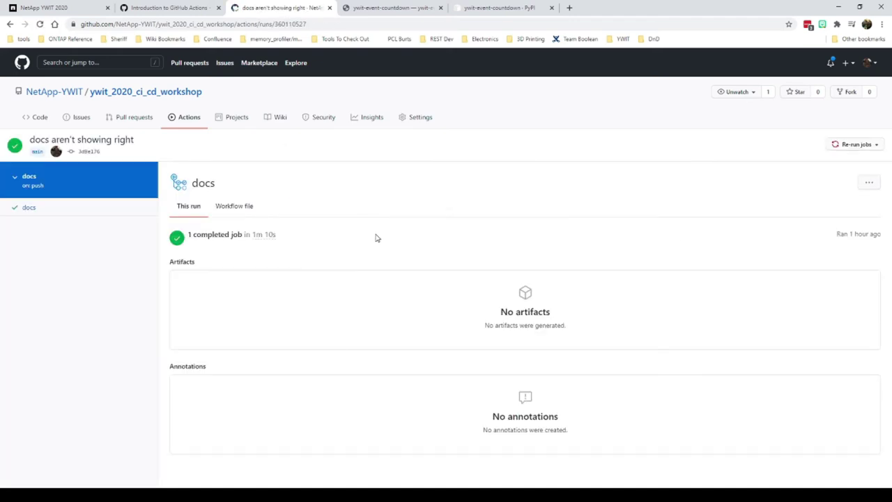
click(29, 213)
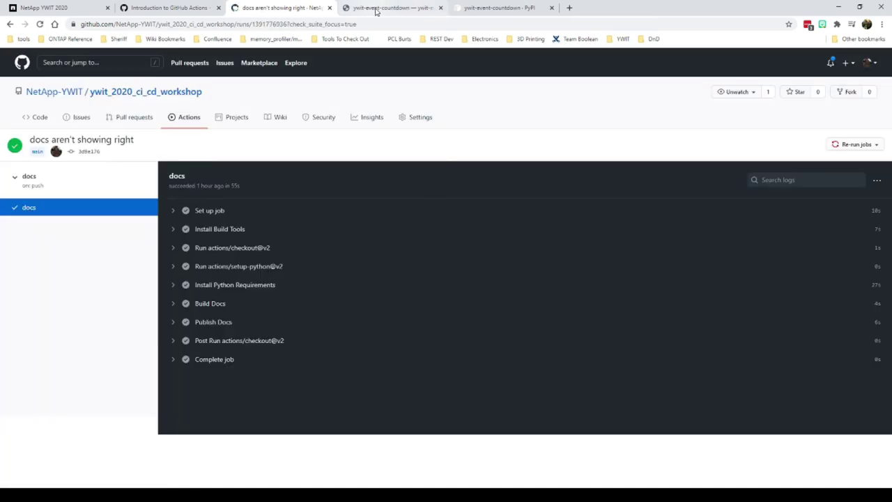
click(375, 8)
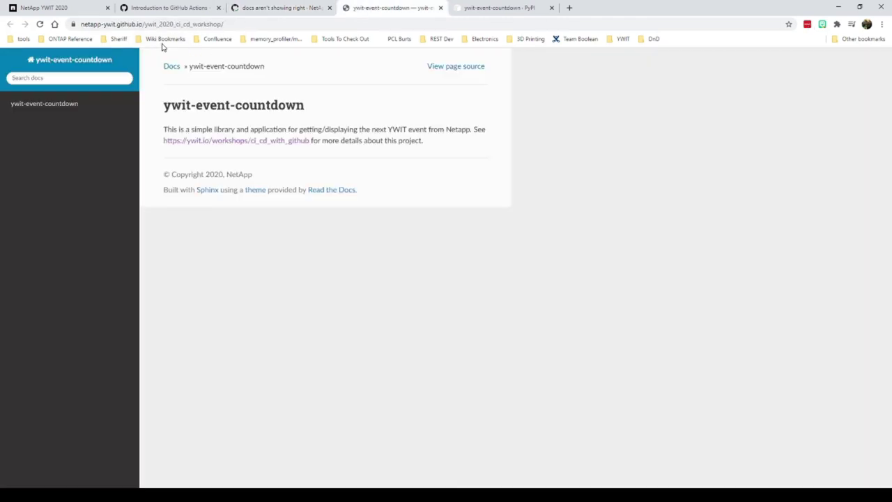
click(81, 23)
key(ctrl+shift+Left)
key(ctrl+shift+Left)
key(ctrl+shift+Left)
key(ctrl+shift+Left)
key(ctrl+shift+Left)
key(ctrl+shift+Left)
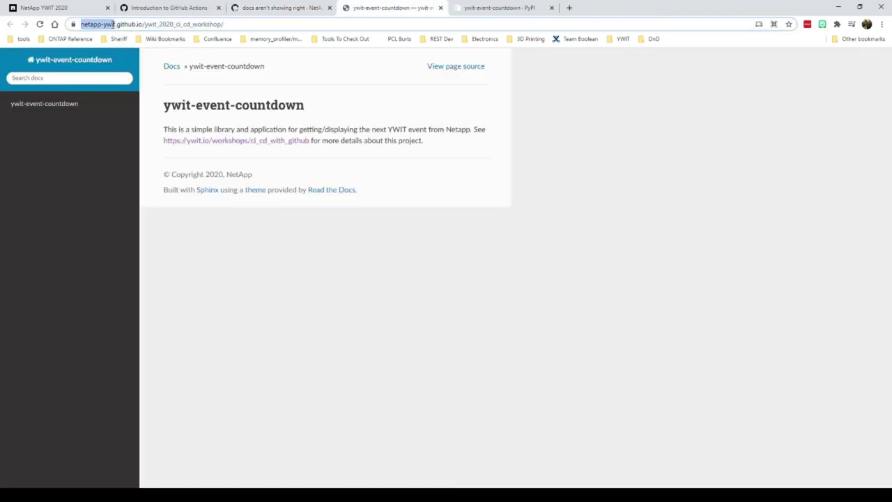
drag(83, 24, 222, 28)
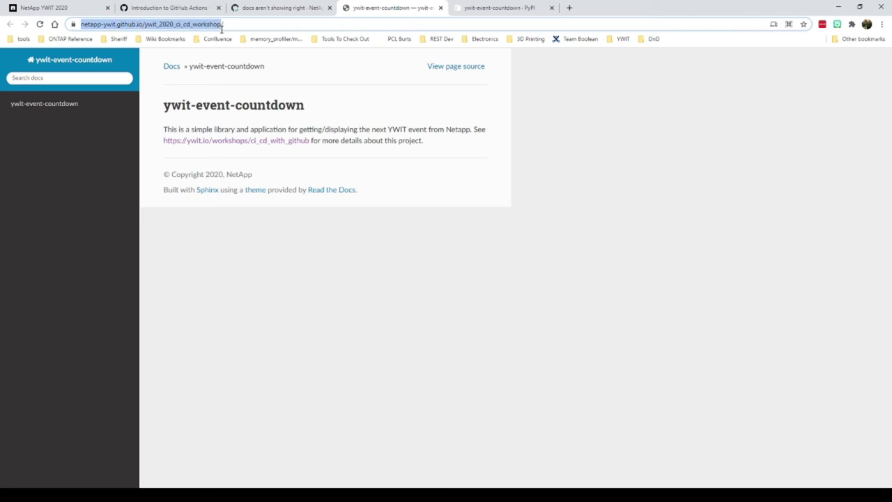
click(430, 115)
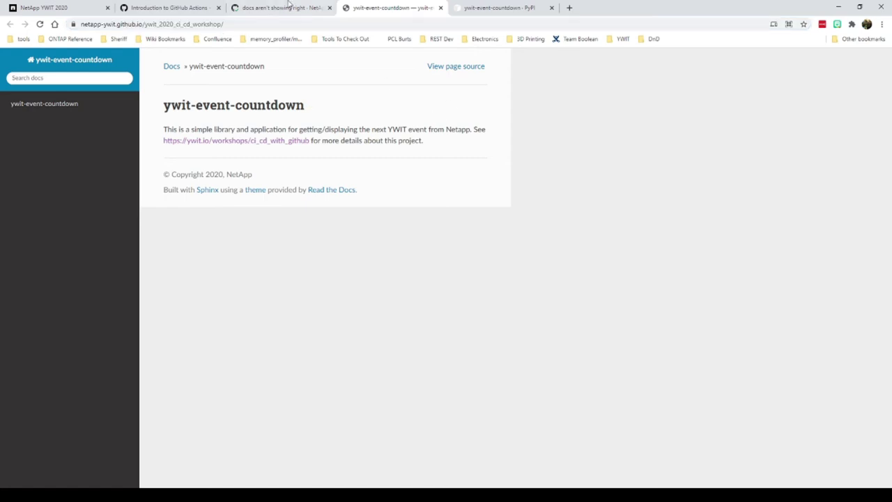
click(267, 8)
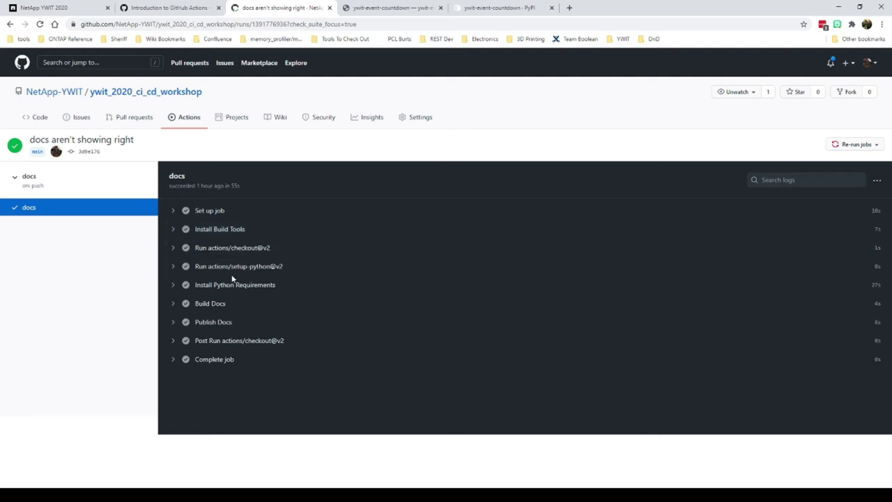
- Expand the docs job's Build Docs step and scroll through its log
click(173, 304)
scroll(397, 295, down, 2)
scroll(397, 292, up, 1)
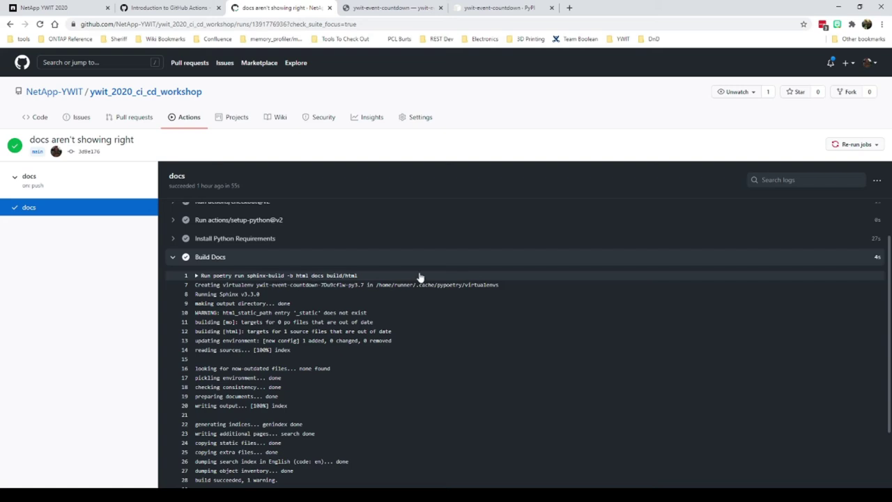
scroll(410, 366, down, 1)
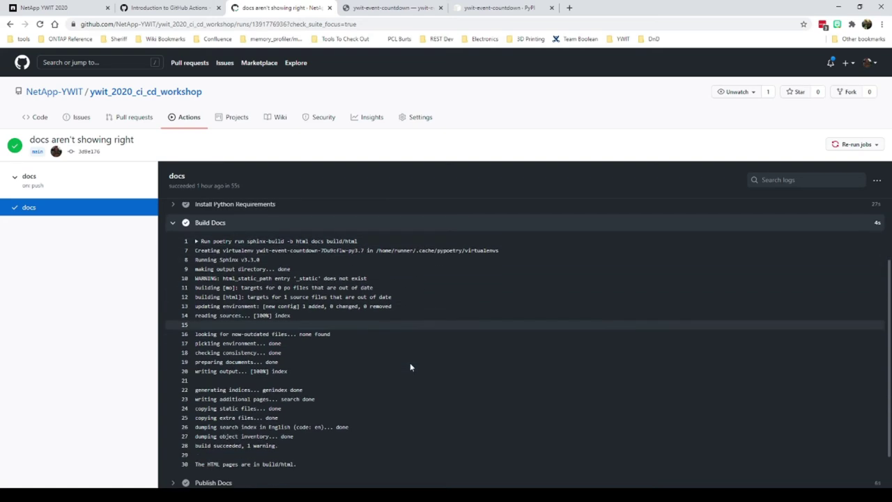
scroll(410, 363, down, 1)
click(173, 441)
scroll(372, 399, down, 3)
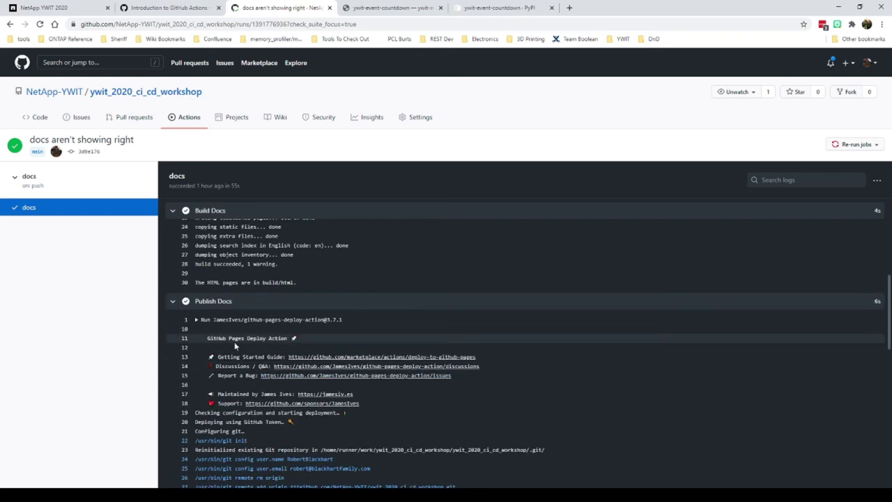
scroll(360, 311, down, 1)
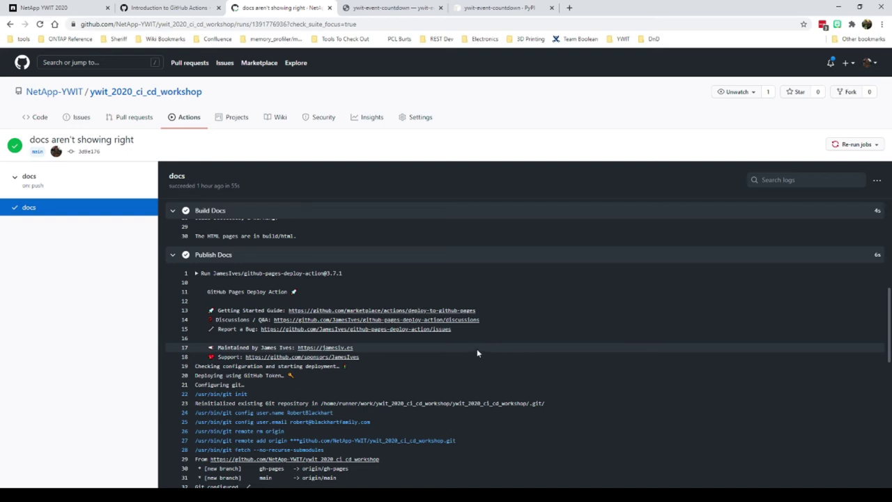
scroll(477, 349, down, 2)
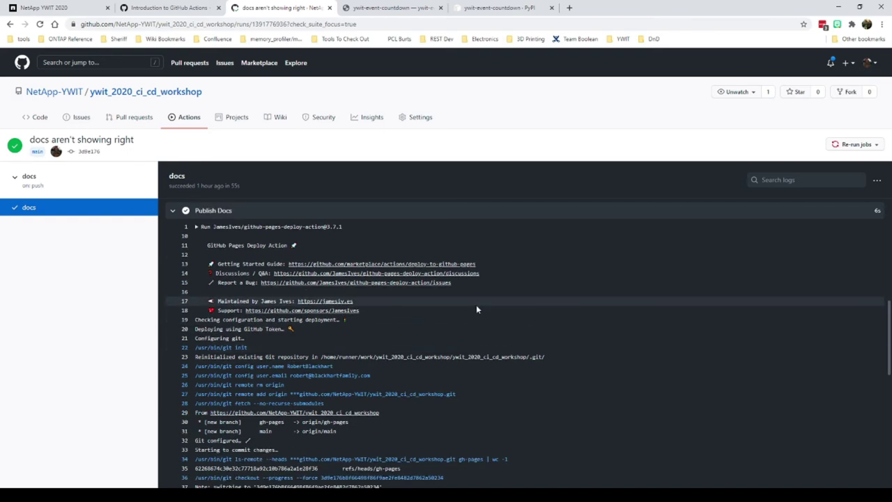
scroll(476, 309, down, 3)
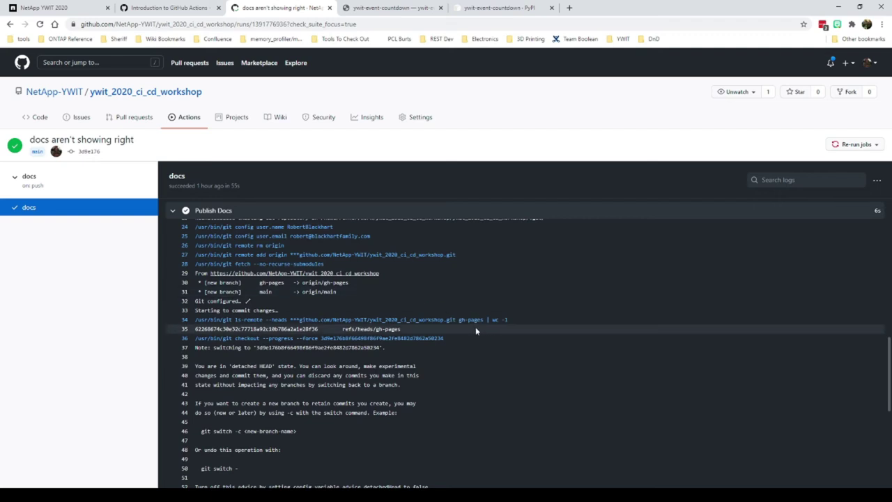
- From the repository's code page, switch the branch to gh-pages
click(136, 97)
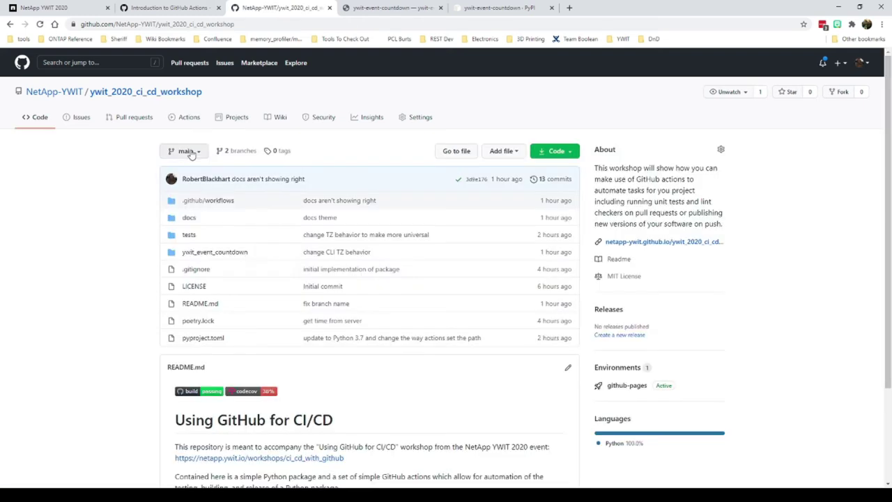
click(181, 150)
click(200, 242)
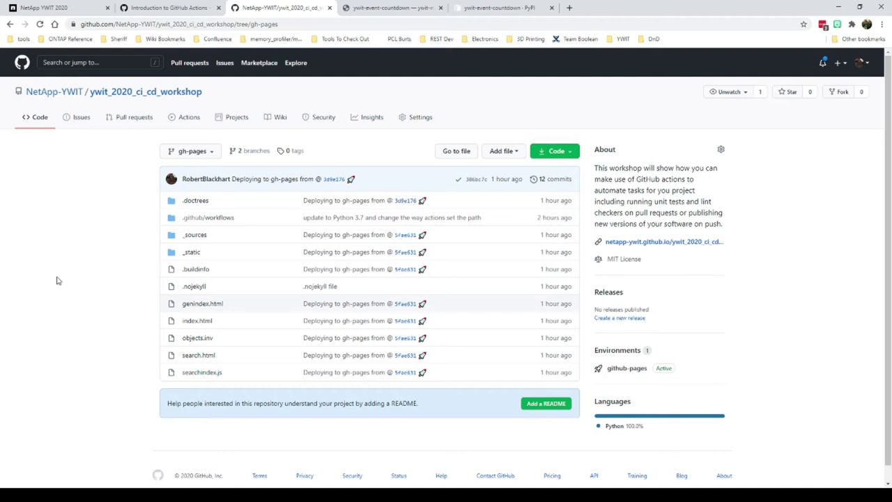
- Compare the gh-pages files with the published ywit-event-countdown docs page
click(407, 10)
click(291, 8)
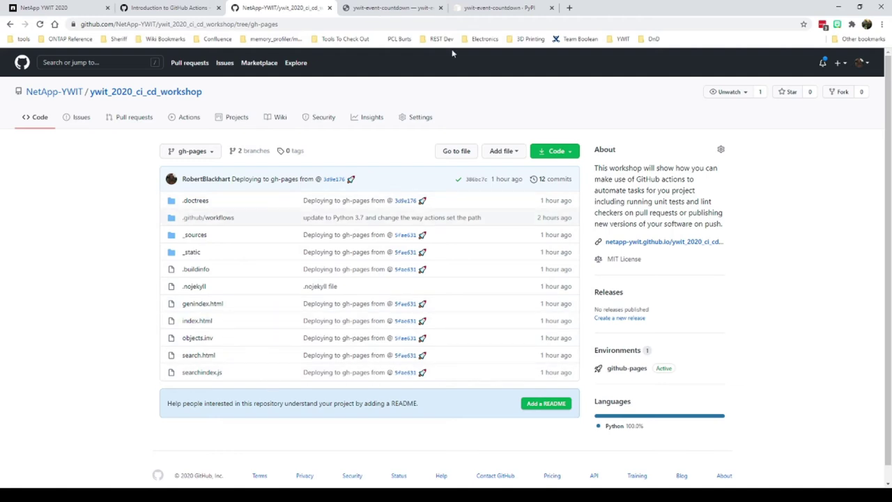
click(401, 8)
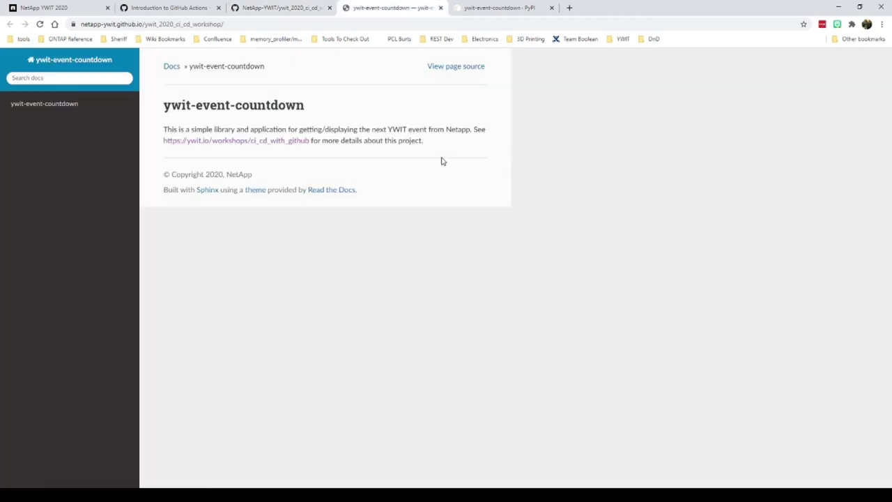
- Return from the docs tab to the repository's gh-pages branch files
click(289, 7)
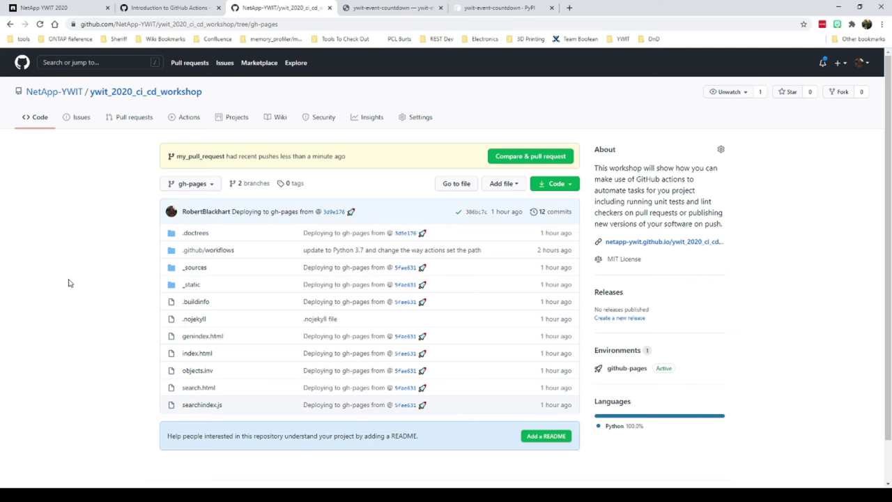
- Create pull request #1 from my_pull_request into main
click(537, 157)
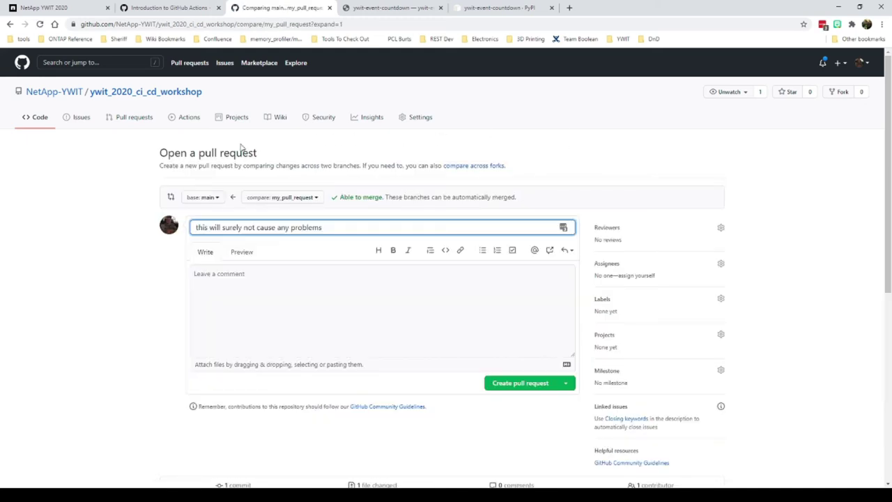
click(138, 122)
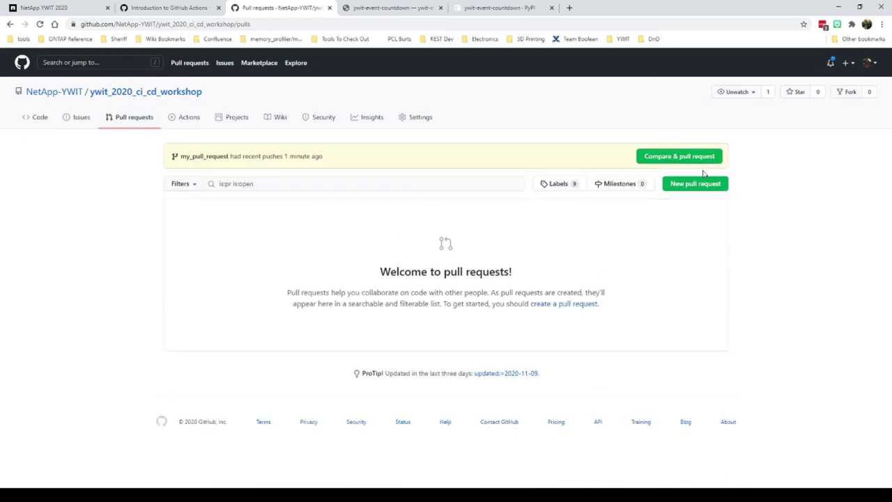
click(686, 158)
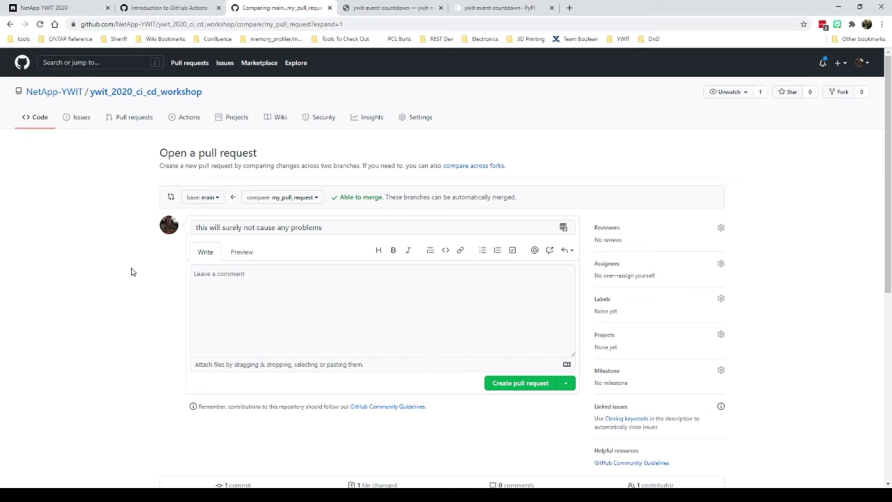
click(532, 388)
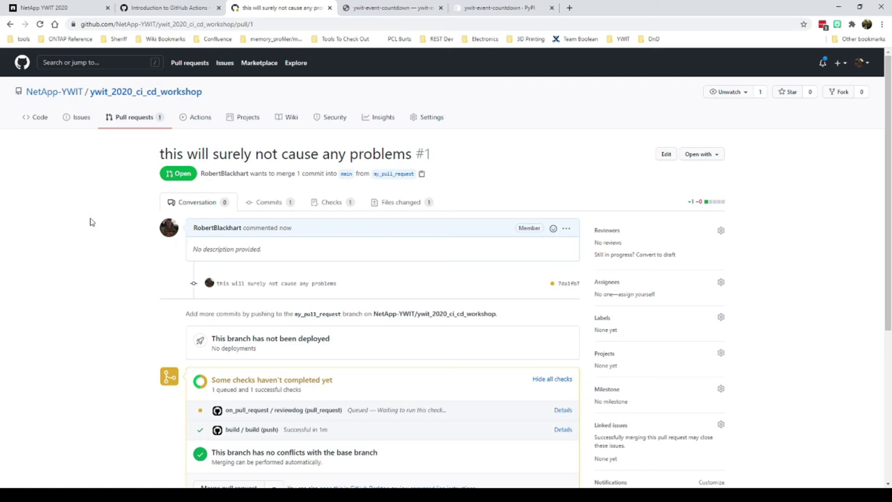
- Read the Codecov comment on PR #1 showing coverage rising from 37.50% to 39.13%
scroll(88, 311, down, 1)
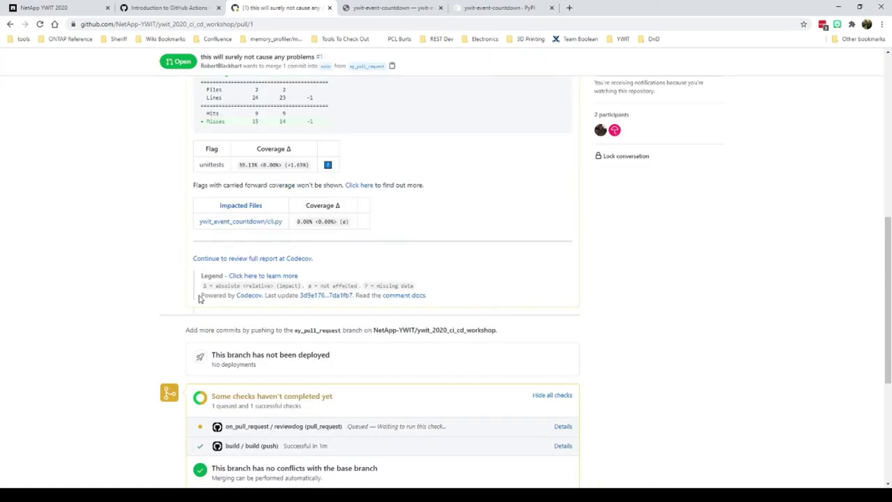
scroll(100, 258, up, 1)
scroll(96, 289, up, 4)
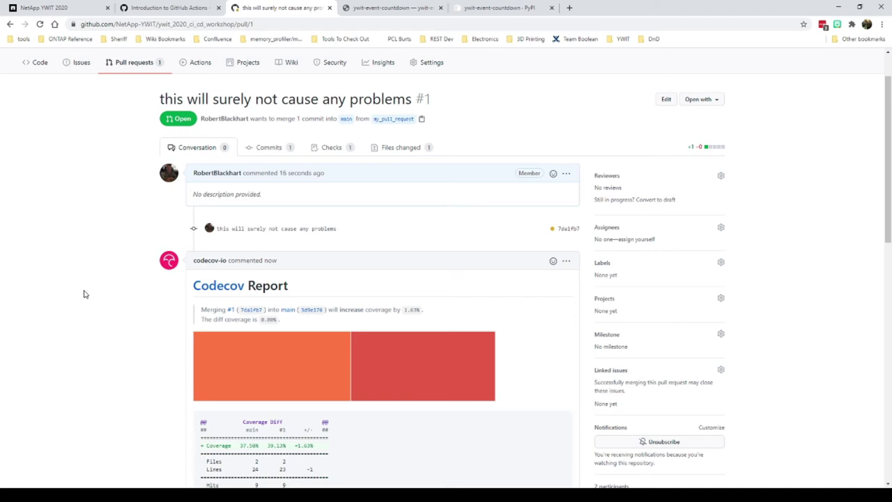
scroll(82, 293, down, 1)
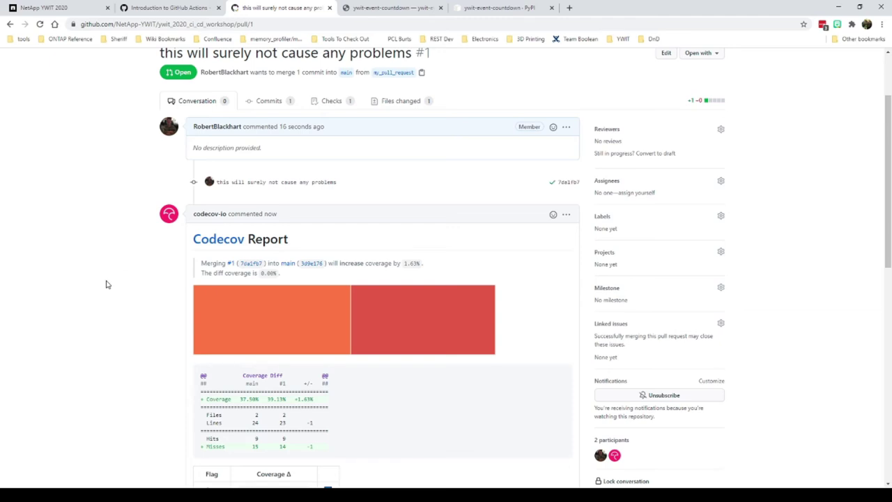
scroll(106, 285, down, 2)
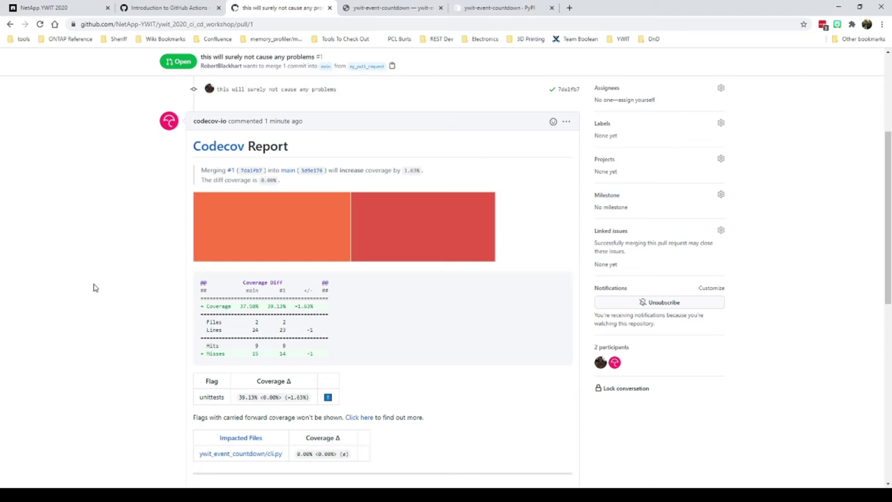
- Show all checks on PR #1 to list build, reviewdog and the third passing check
scroll(95, 288, down, 2)
scroll(95, 288, up, 3)
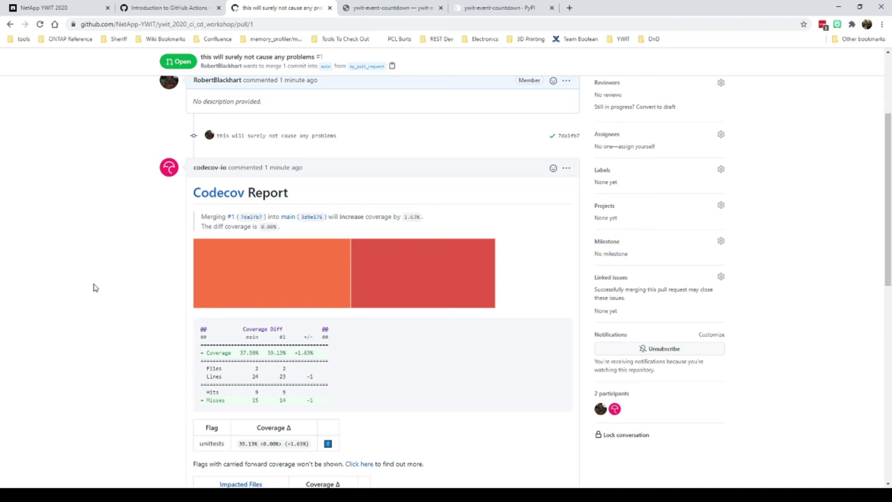
scroll(95, 287, down, 4)
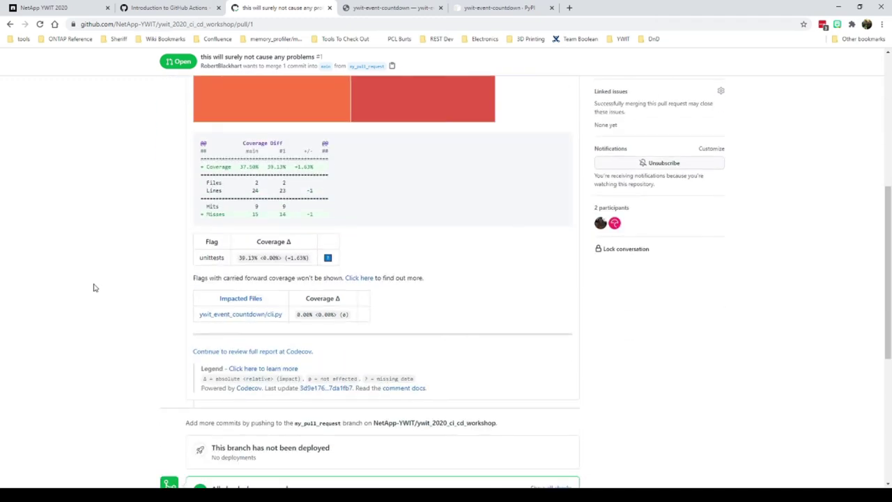
scroll(95, 287, down, 2)
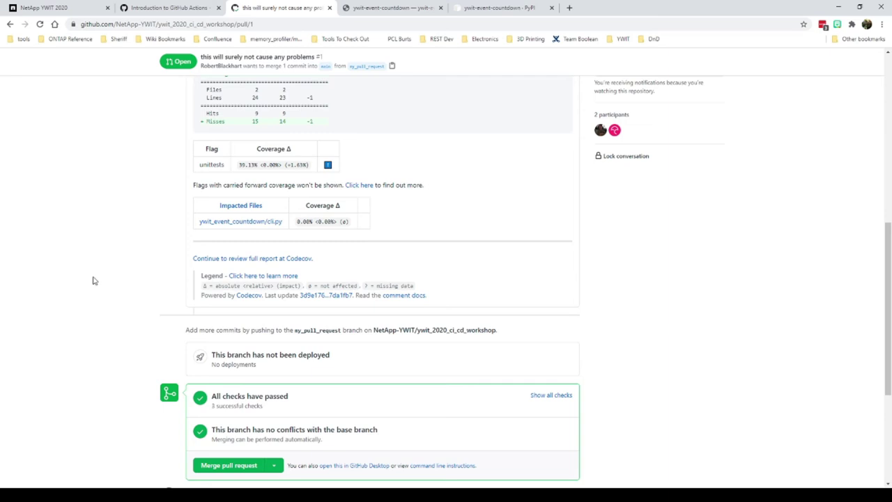
scroll(91, 272, down, 3)
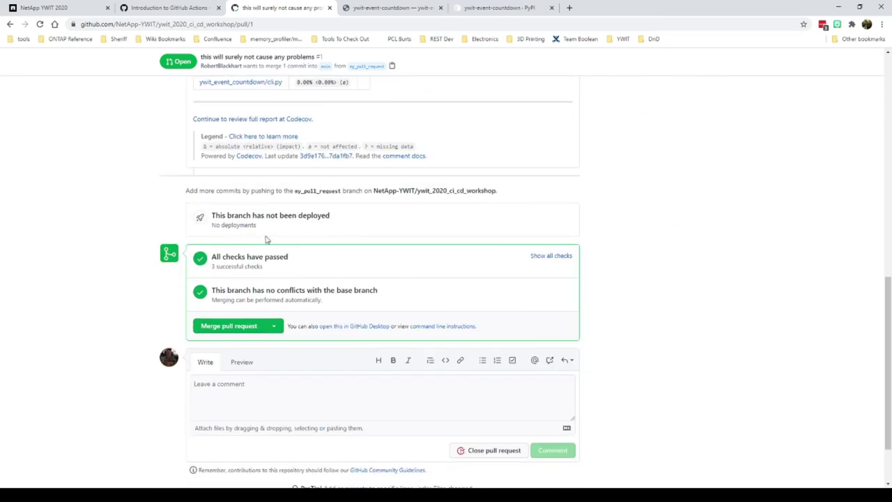
click(536, 259)
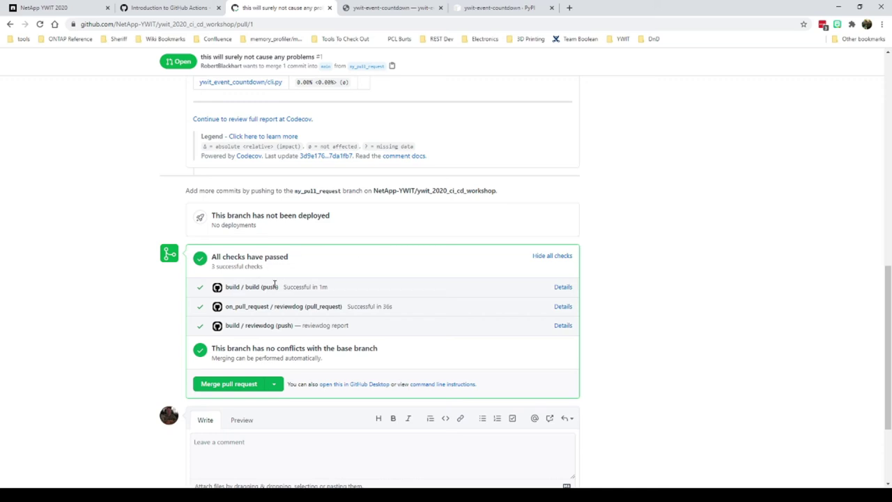
- Inspect the build check's Build Package log, then open the reviewdog report
click(563, 287)
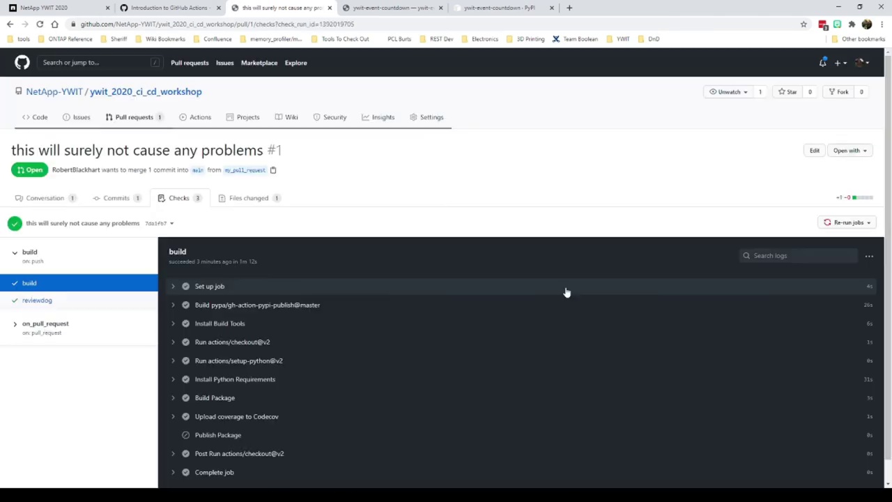
scroll(434, 339, down, 1)
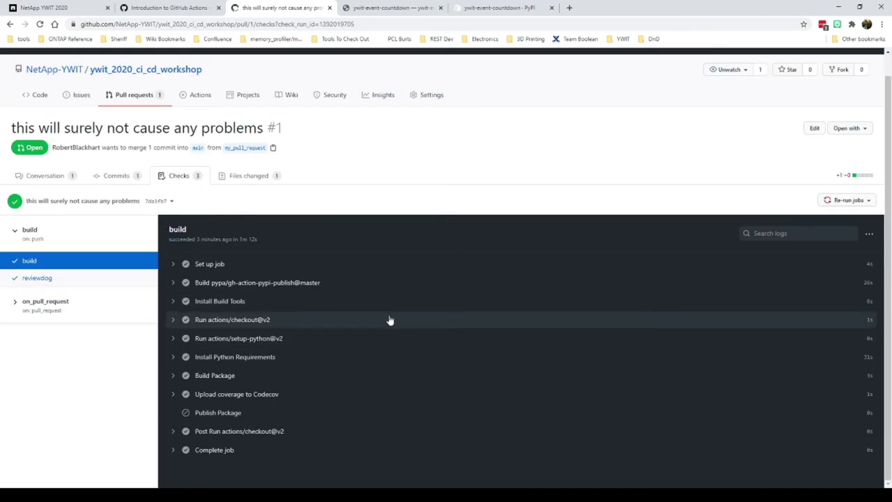
click(176, 377)
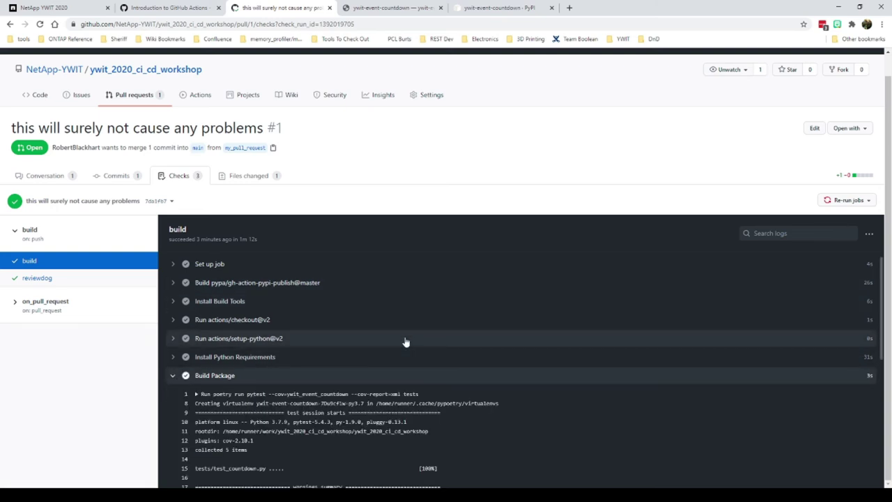
scroll(409, 342, down, 2)
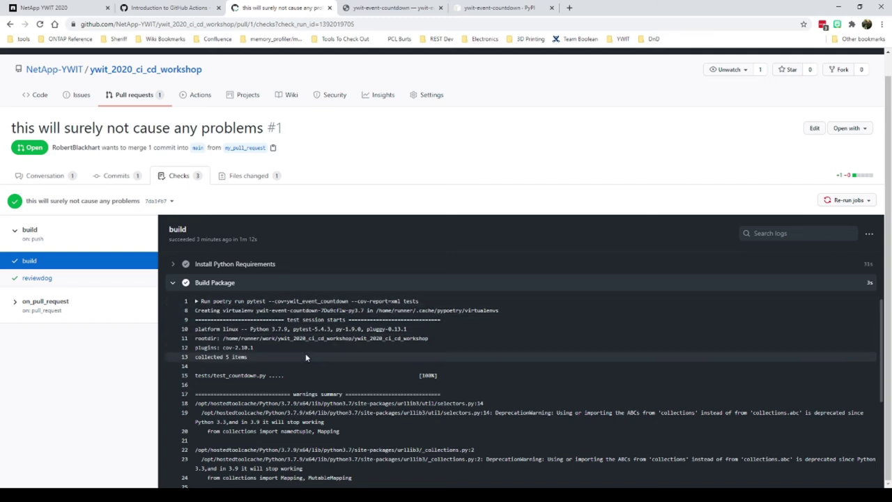
scroll(279, 358, up, 3)
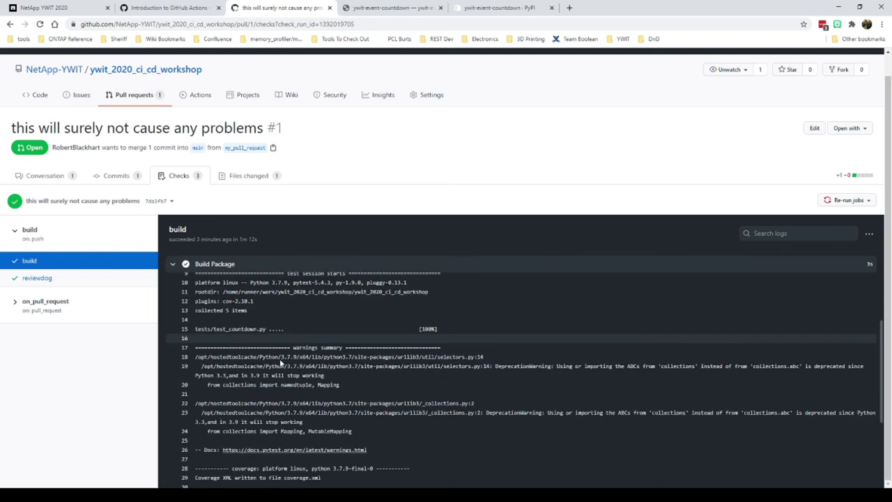
click(174, 375)
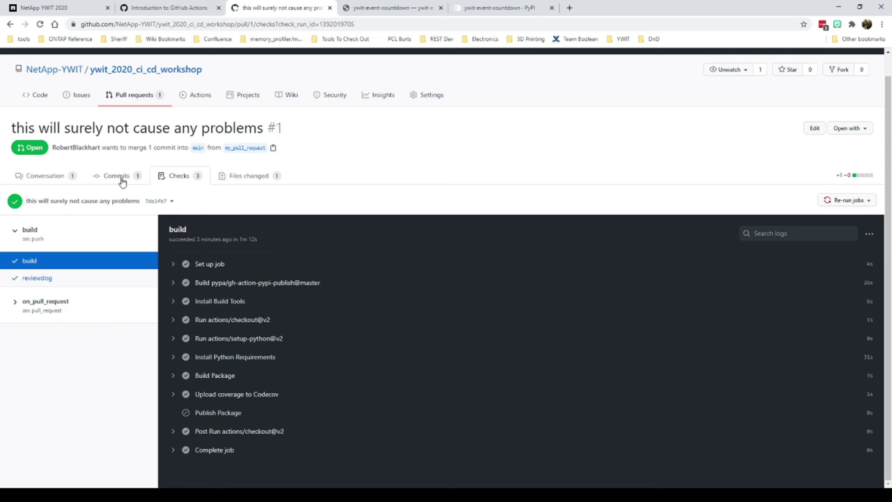
click(45, 279)
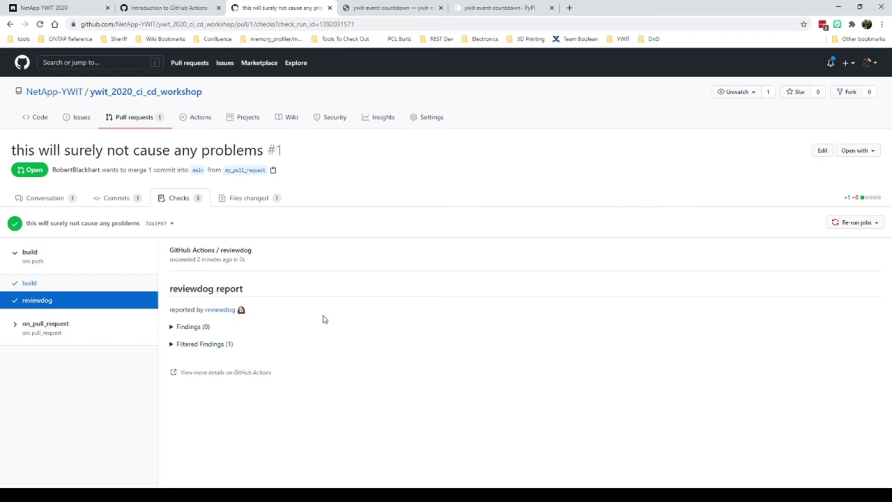
- Reveal reviewdog's filtered Unreachable code finding and follow it to cli.py line 19
click(174, 345)
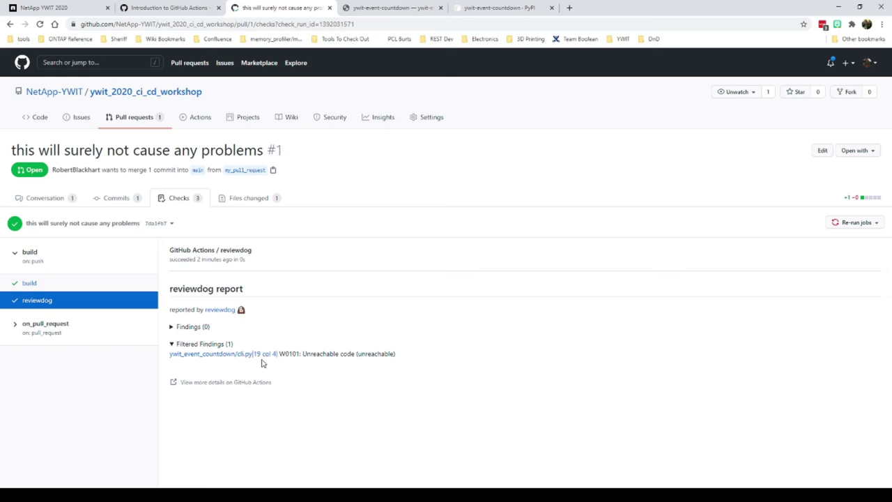
drag(302, 354, 356, 355)
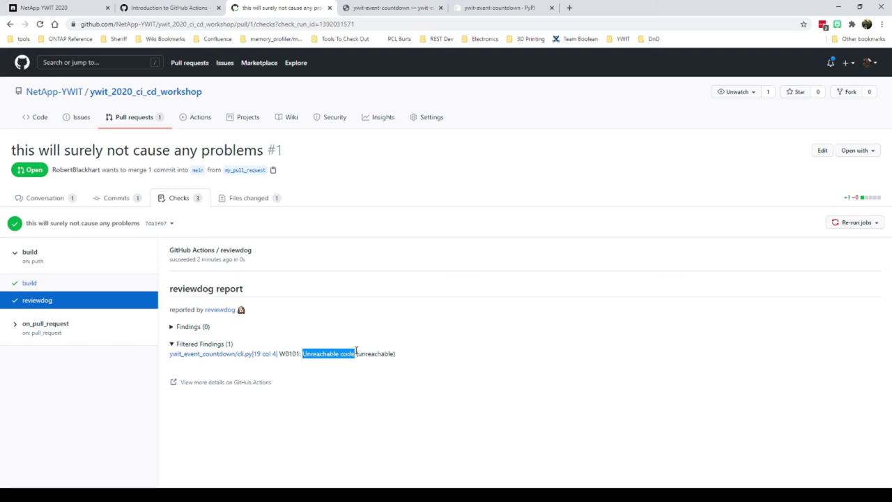
click(258, 356)
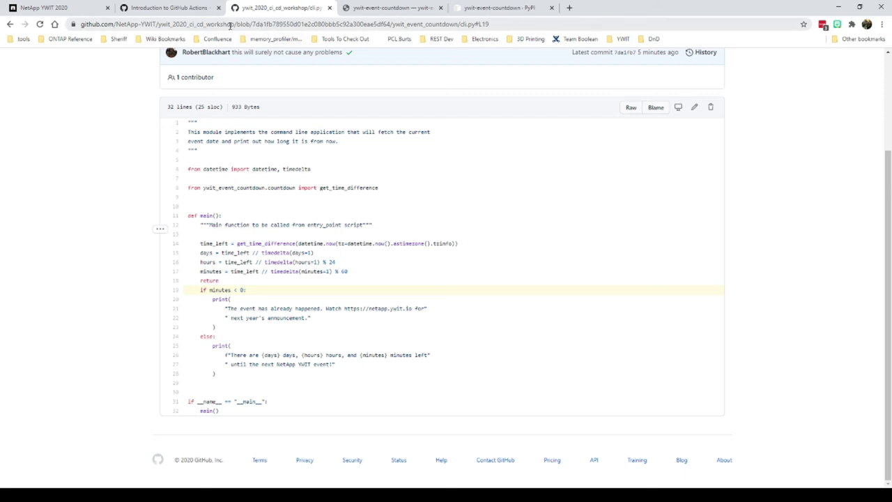
drag(255, 24, 389, 29)
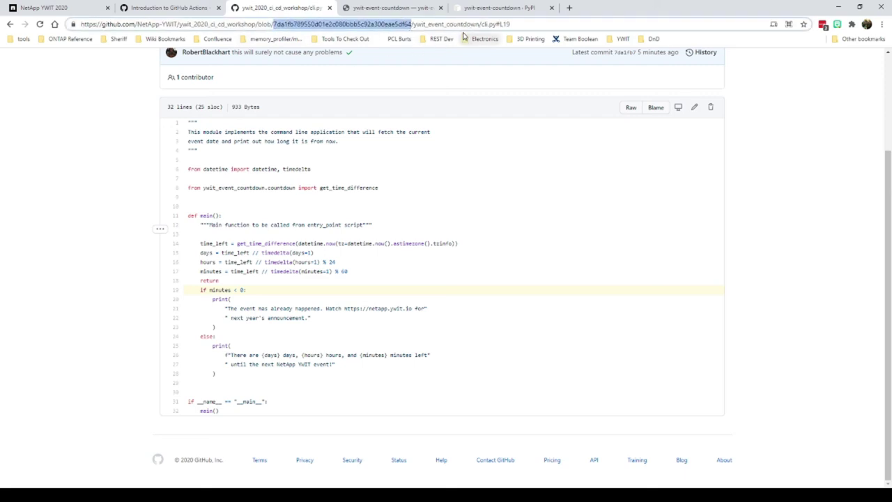
click(94, 239)
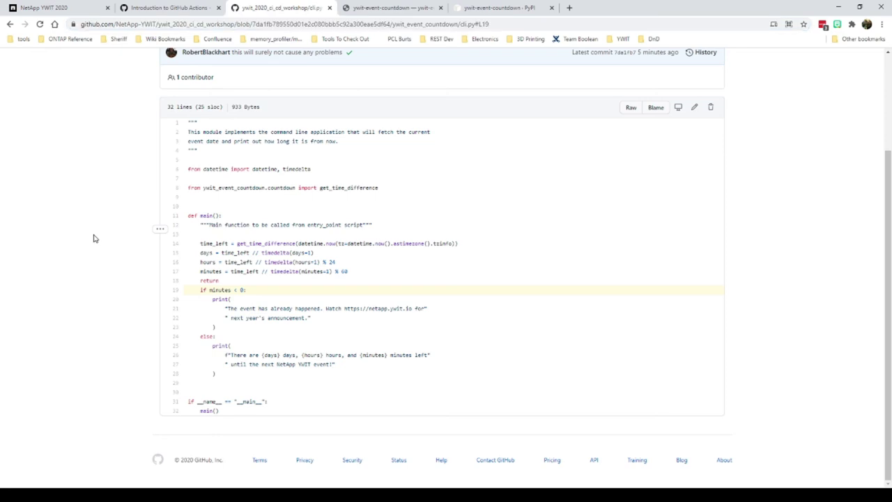
double_click(209, 281)
click(131, 297)
double_click(206, 281)
click(99, 295)
scroll(88, 288, up, 2)
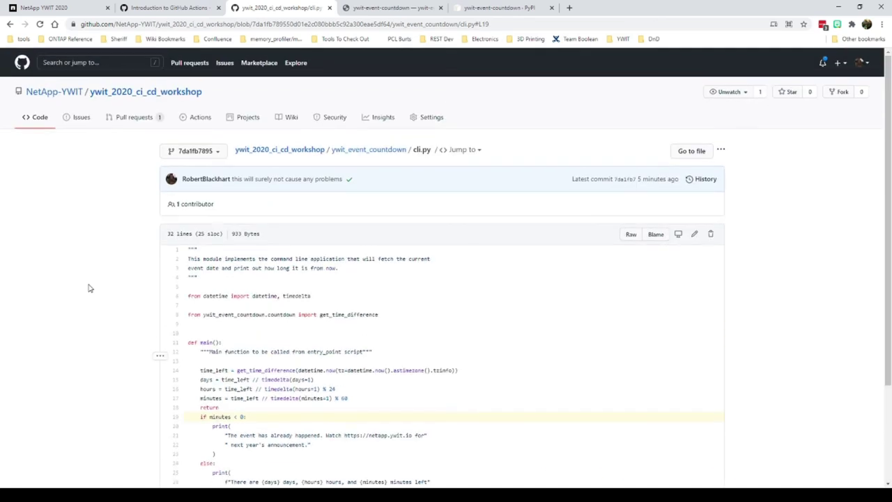
- Open the Files changed view of pull request #1
click(138, 120)
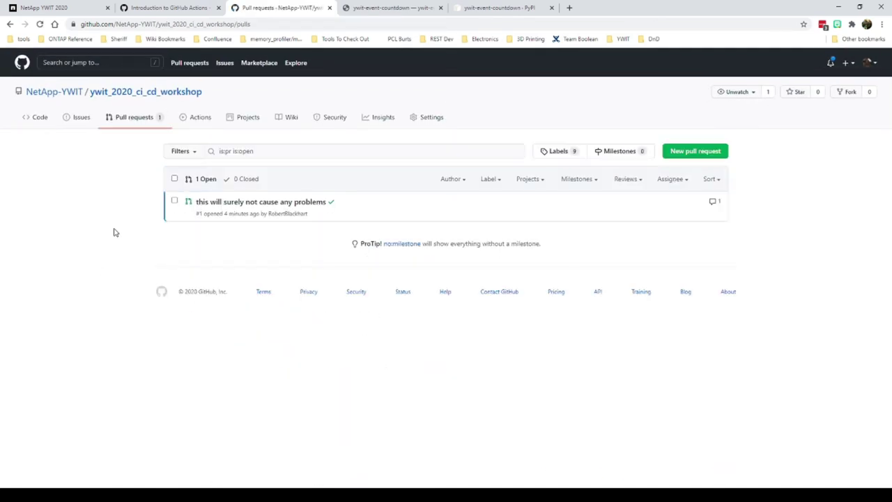
click(303, 209)
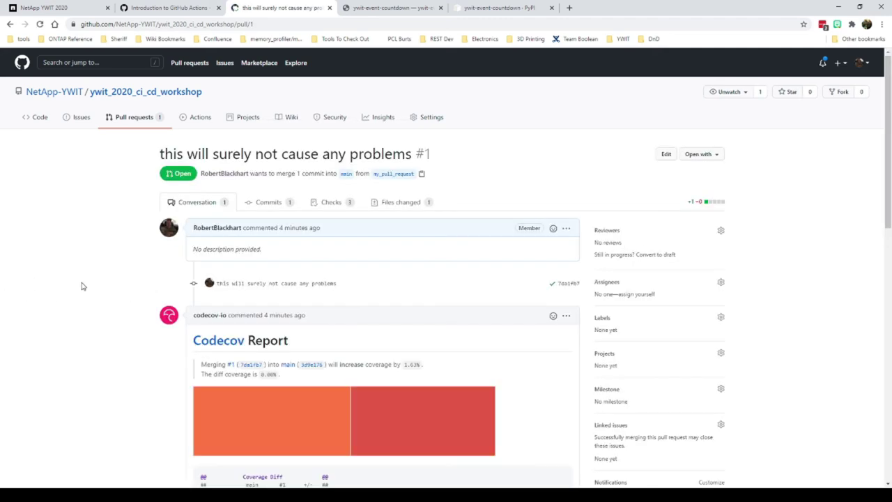
click(399, 207)
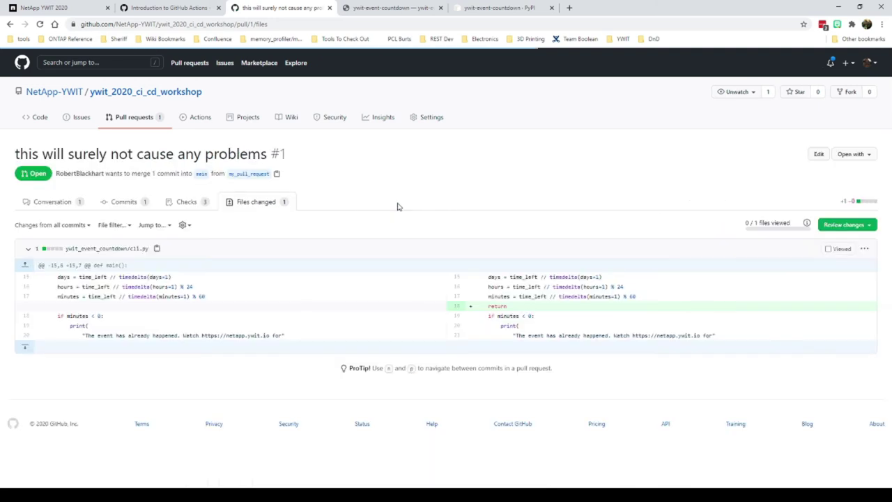
- Comment "What's this about? Can you remove this?" on the added return line 18
click(457, 307)
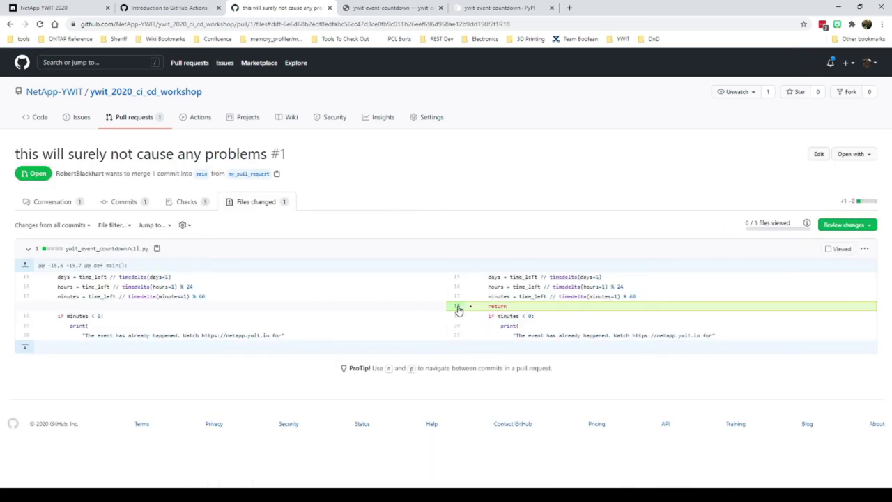
click(460, 306)
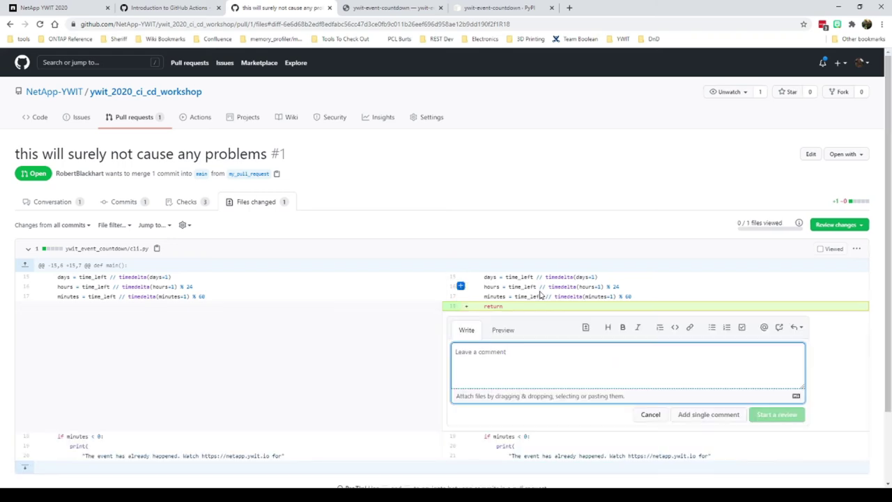
text(What's this abo)
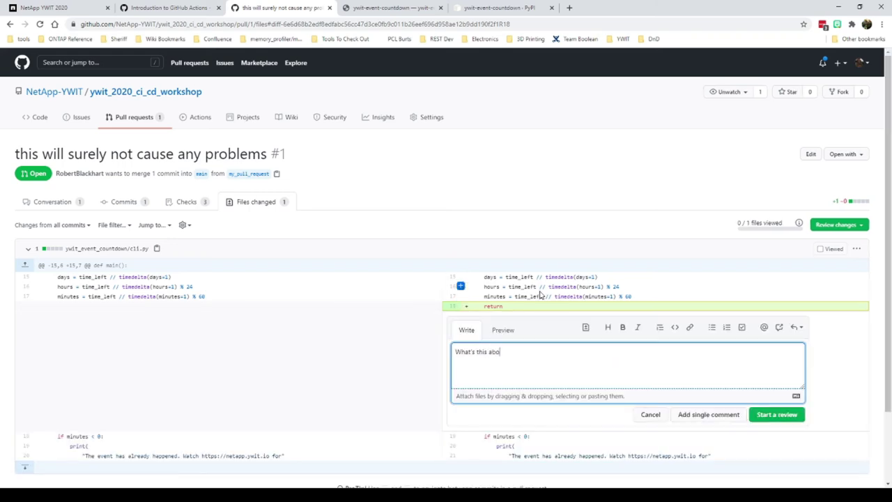
text(ut? Can you remove this?)
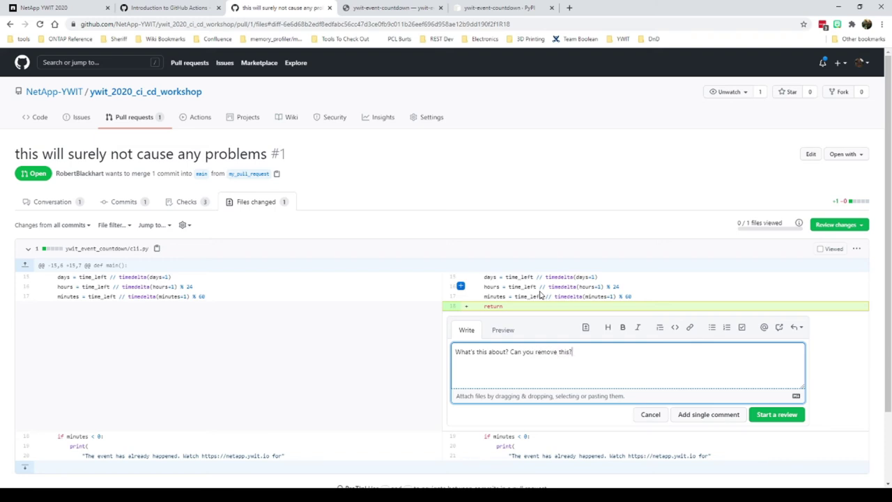
click(721, 417)
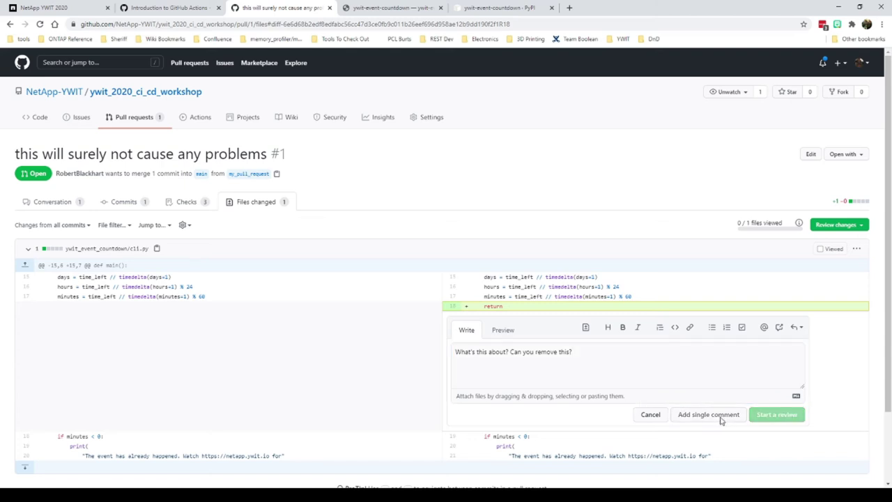
- Go back to the pull requests list and scroll through it
click(129, 118)
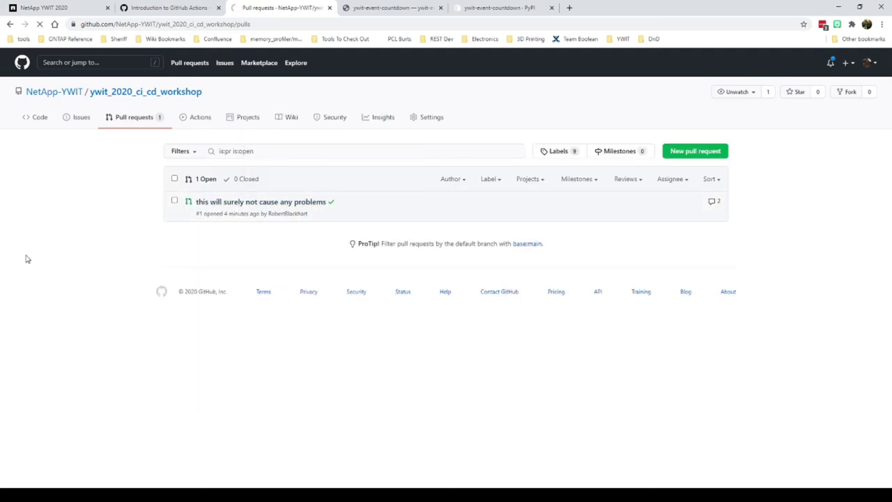
scroll(88, 332, down, 10)
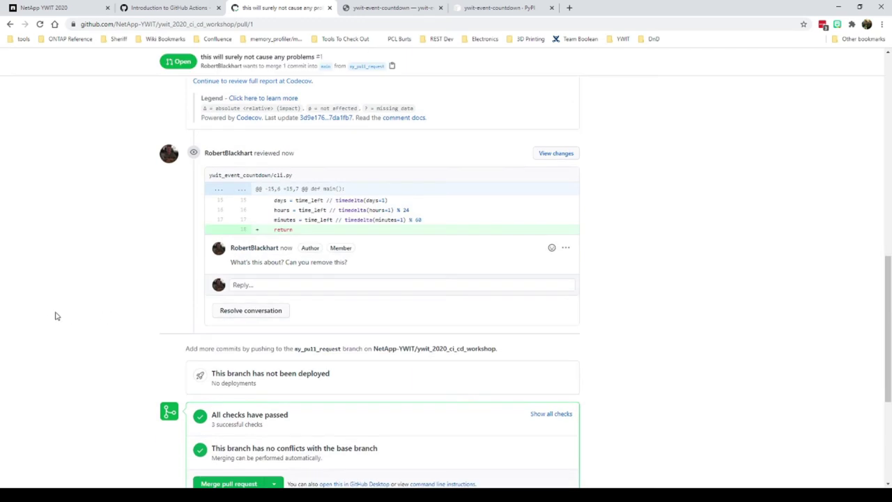
scroll(55, 315, down, 2)
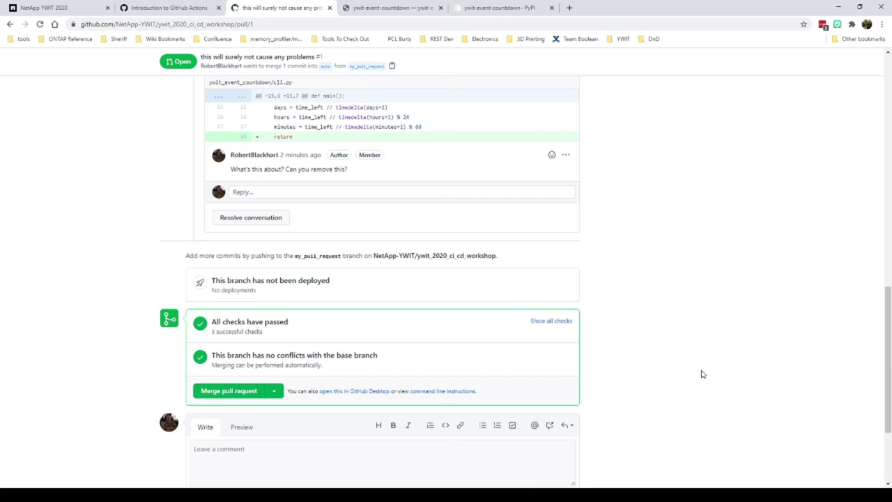
scroll(701, 372, up, 10)
scroll(150, 84, up, 1)
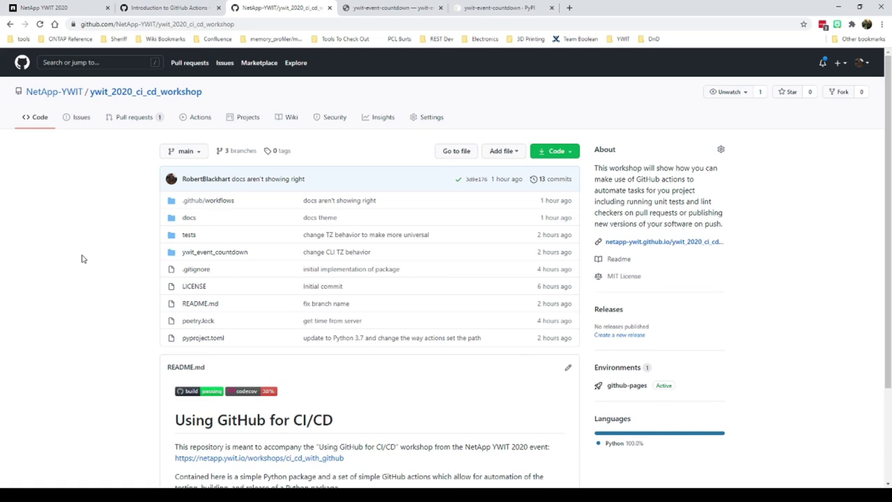
click(503, 7)
drag(189, 154, 435, 154)
click(449, 157)
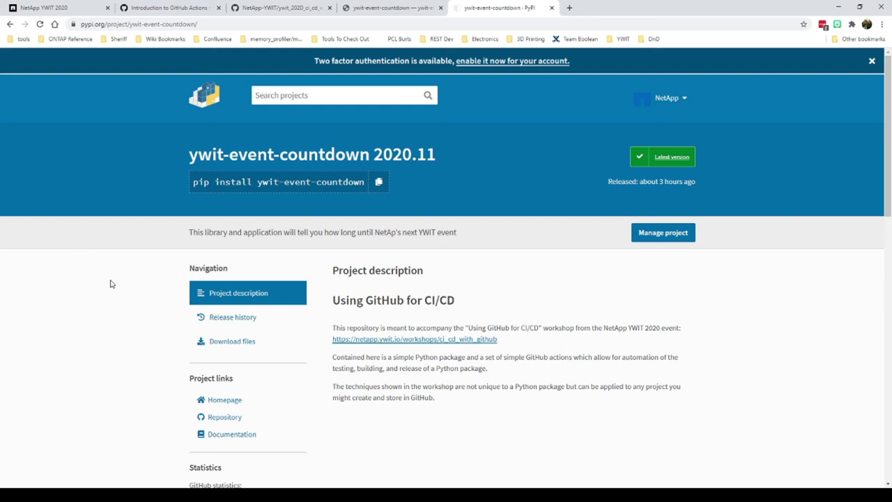
click(303, 14)
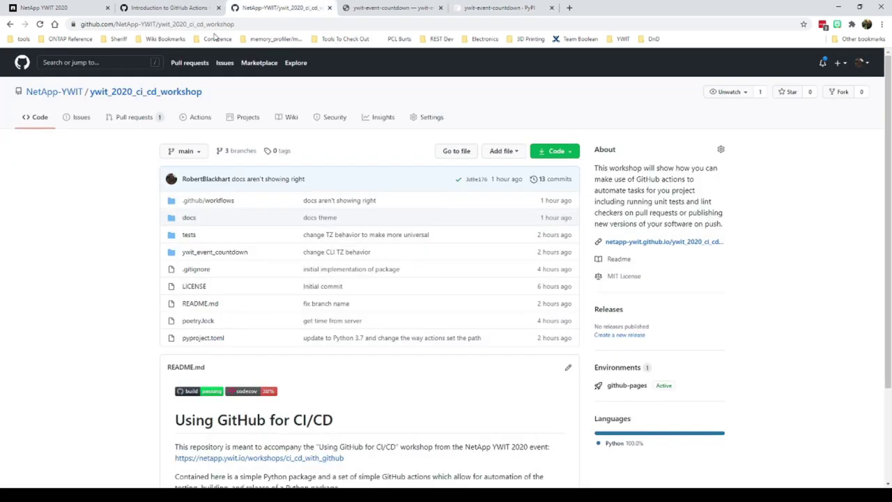
- Edit pyproject.toml so the version reads 2020.11.1 instead of 2020.11
click(201, 338)
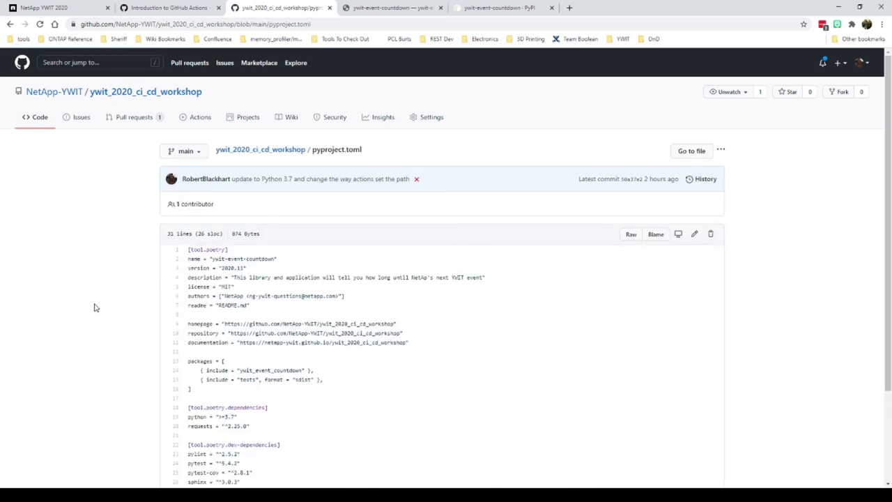
scroll(92, 294, down, 1)
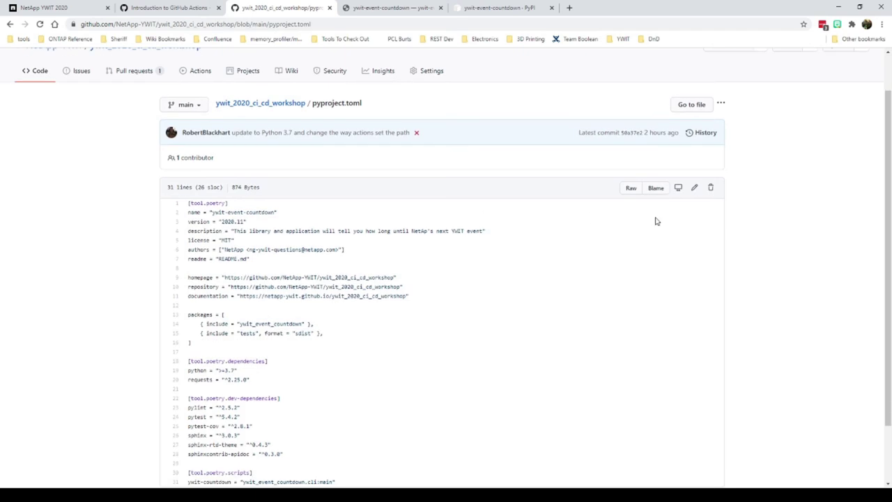
click(695, 190)
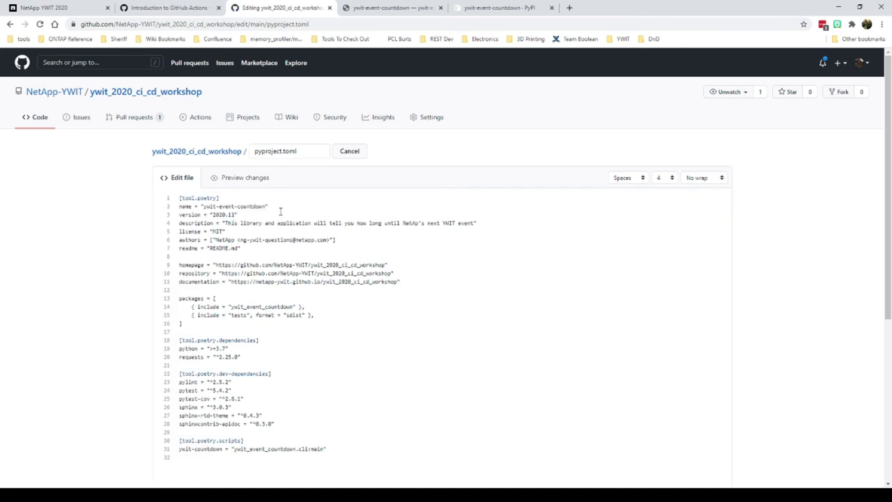
text(.2)
drag(215, 214, 230, 215)
click(249, 214)
- Commit the edit to main with the message 'Update the version number'
scroll(258, 230, down, 3)
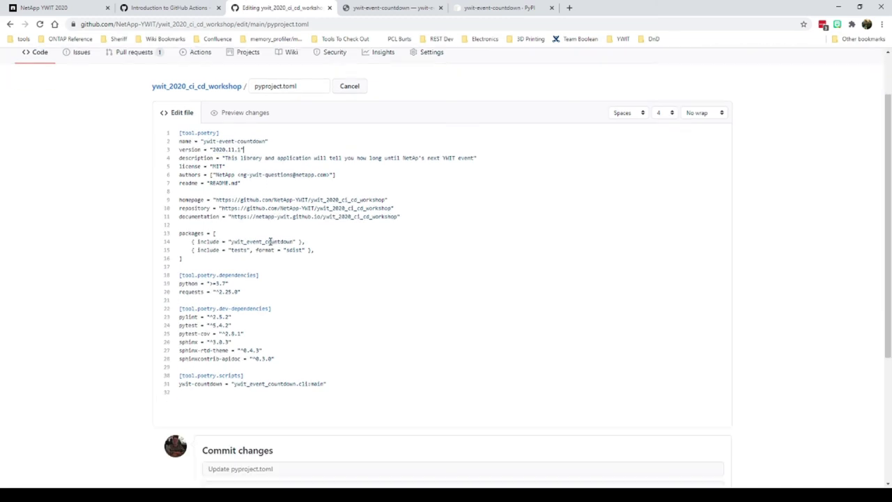
click(288, 441)
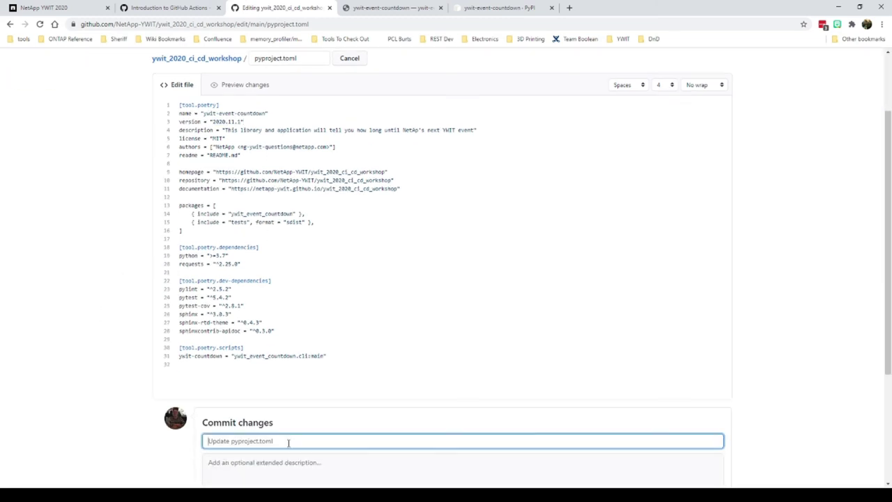
text(Update the version number)
scroll(380, 370, down, 2)
scroll(379, 370, down, 4)
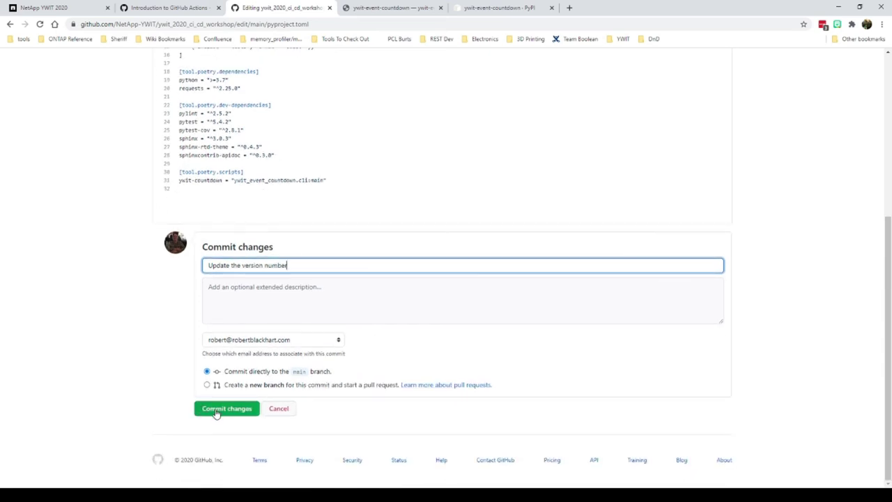
click(216, 413)
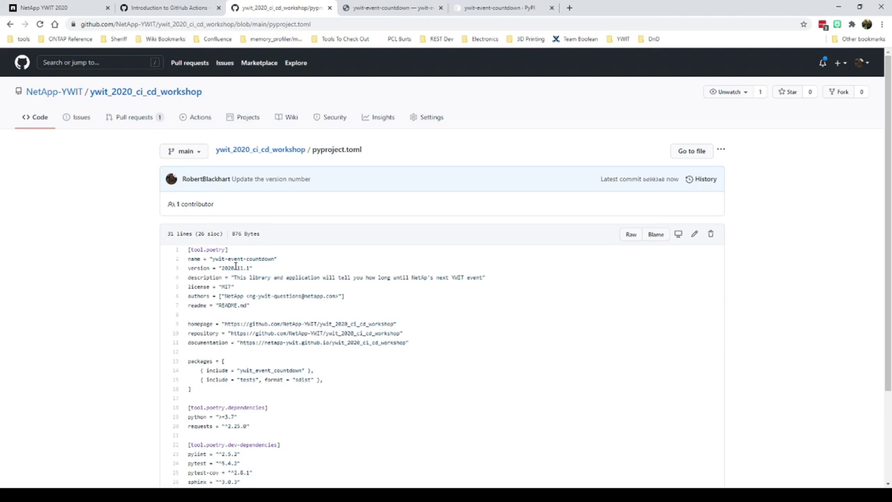
- Review the build job log of the newest 'Update the version number' run, then go back to the repository page
click(198, 120)
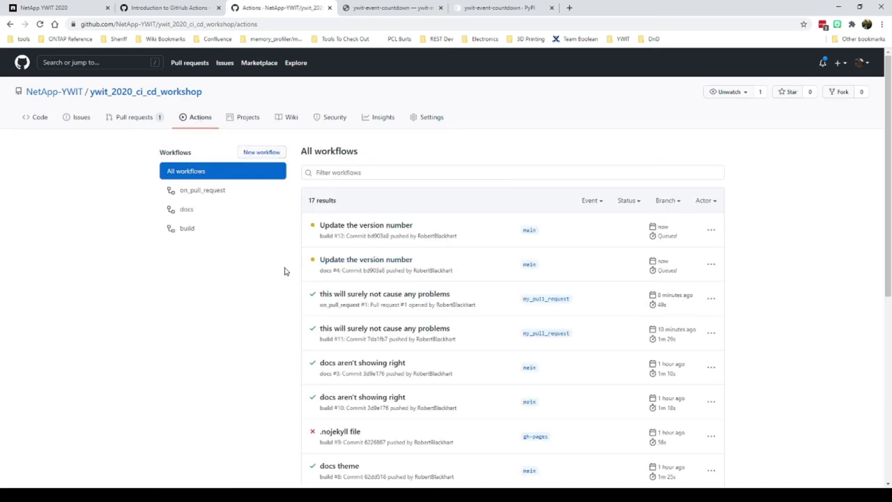
click(385, 227)
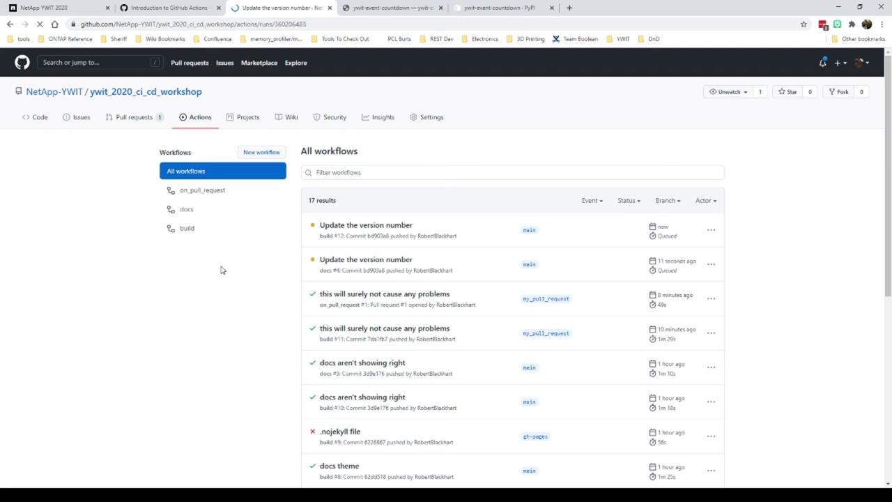
click(34, 209)
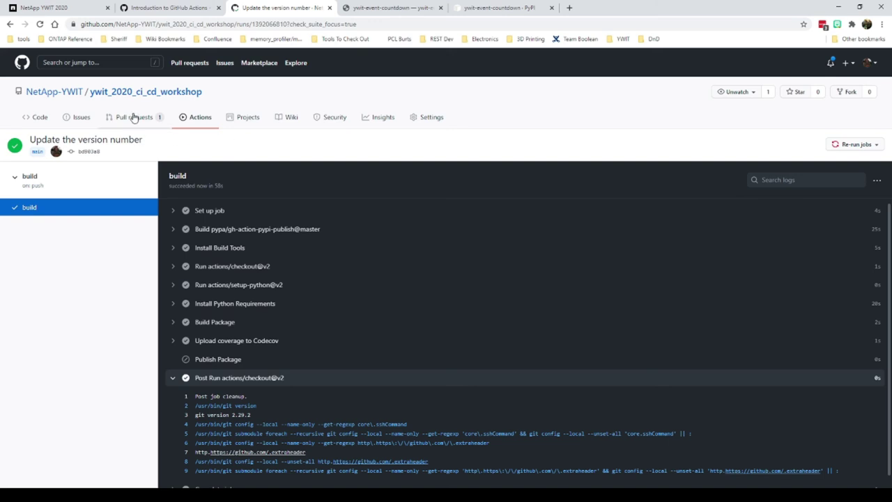
click(151, 92)
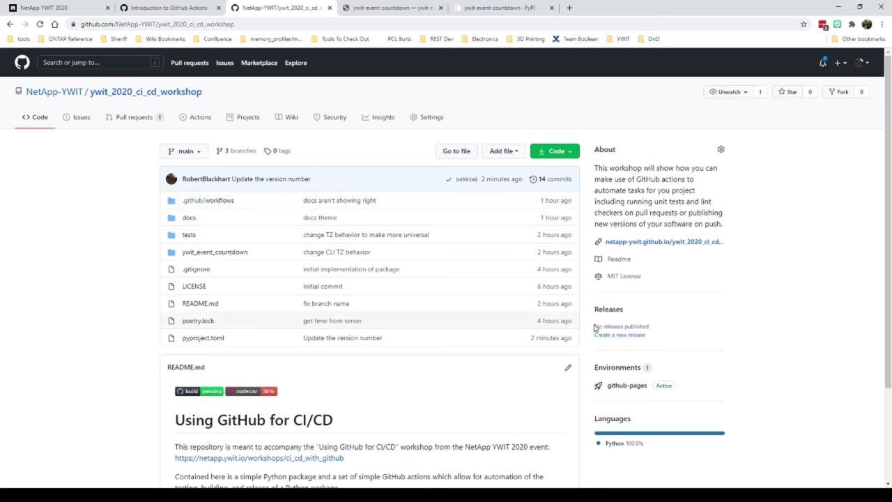
- Start drafting a new release, going through the repository's tags page
click(623, 336)
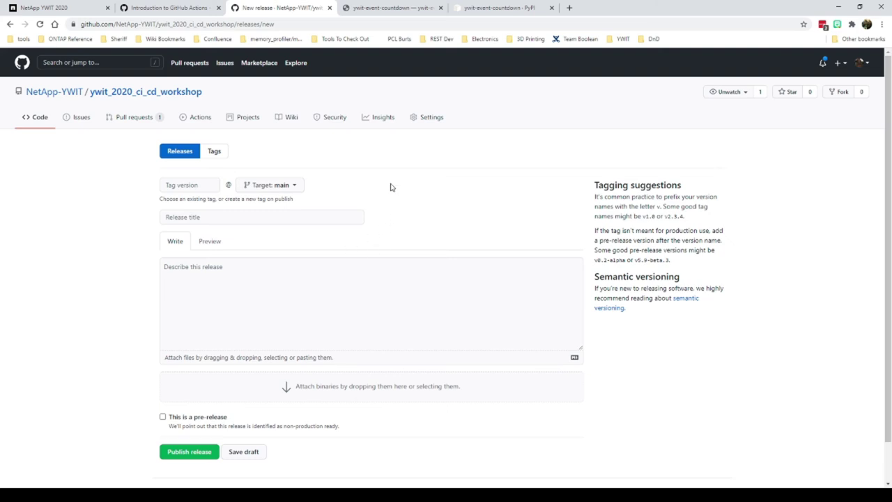
click(217, 155)
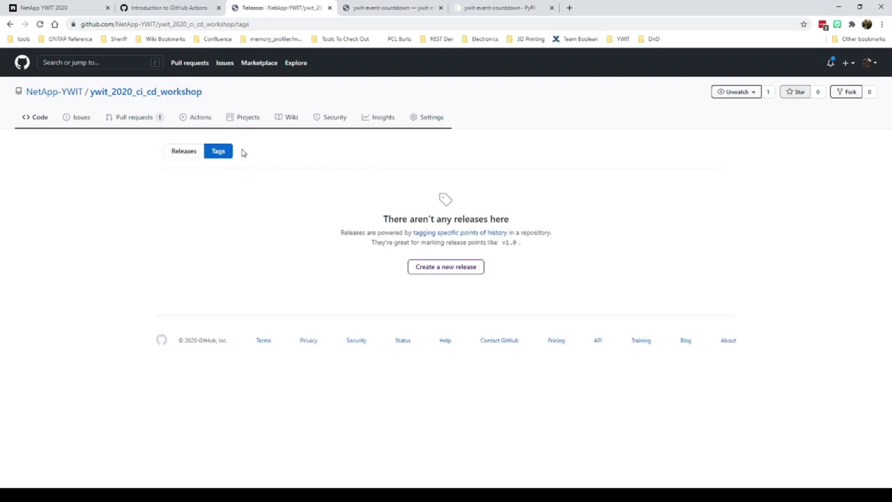
click(458, 272)
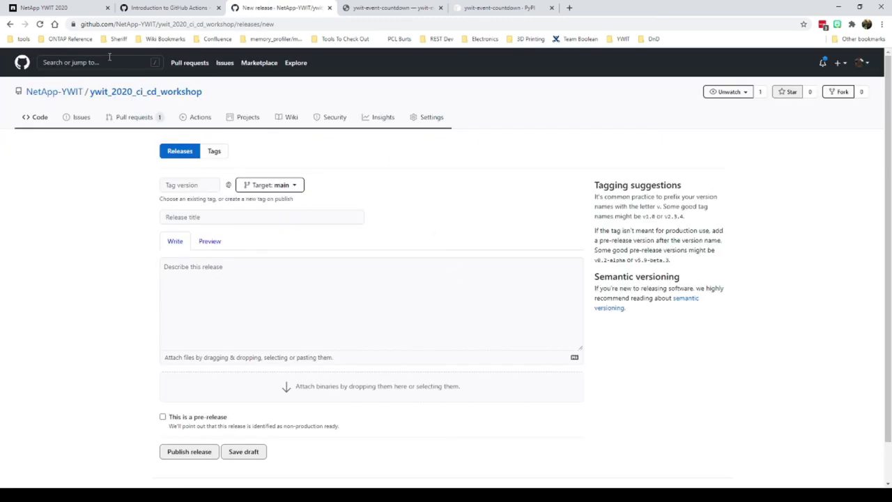
click(215, 153)
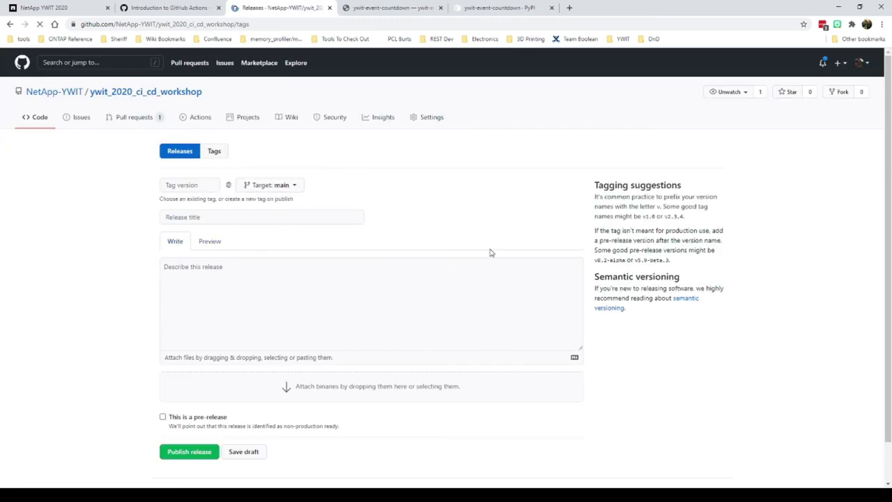
click(412, 271)
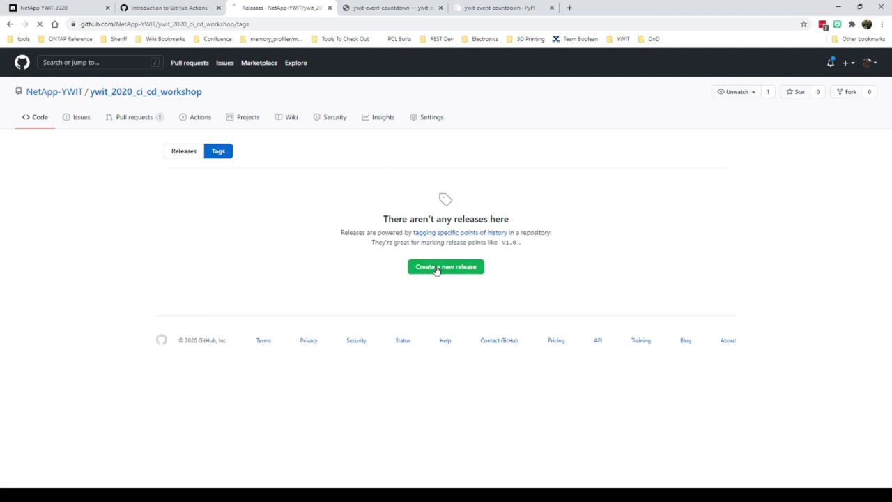
- Enter release tag 2020.11.1 and the title 'Workshop demo release!'
click(190, 183)
text(2020.1)
text(1.3)
click(193, 215)
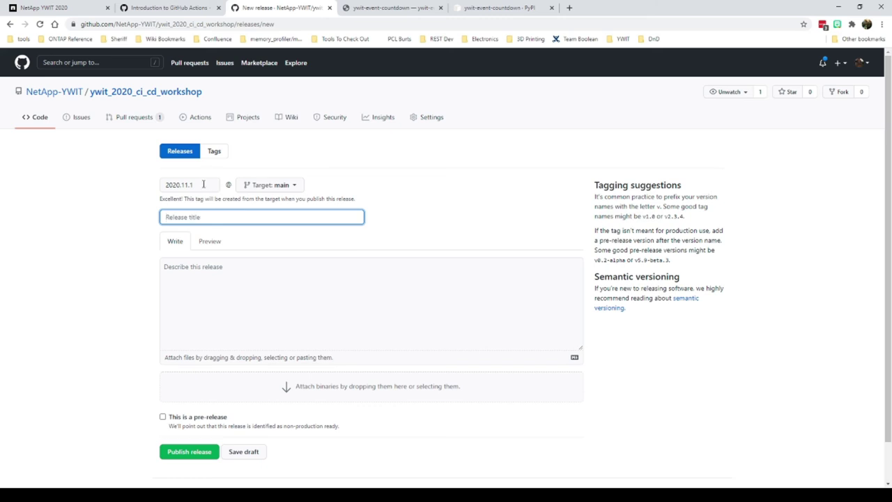
drag(204, 184, 143, 187)
click(183, 217)
text(Workshop)
text( demo )
text(rela)
text(ase!)
- Describe it as the first release done live, then publish release 2020.11.1
click(281, 317)
text(This is the )
text(release)
key(BackSpace)
key(BackSpace)
key(BackSpace)
key(BackSpace)
key(BackSpace)
key(BackSpace)
key(BackSpace)
text(seconds)
key(BackSpace)
text(release but the first one done live.)
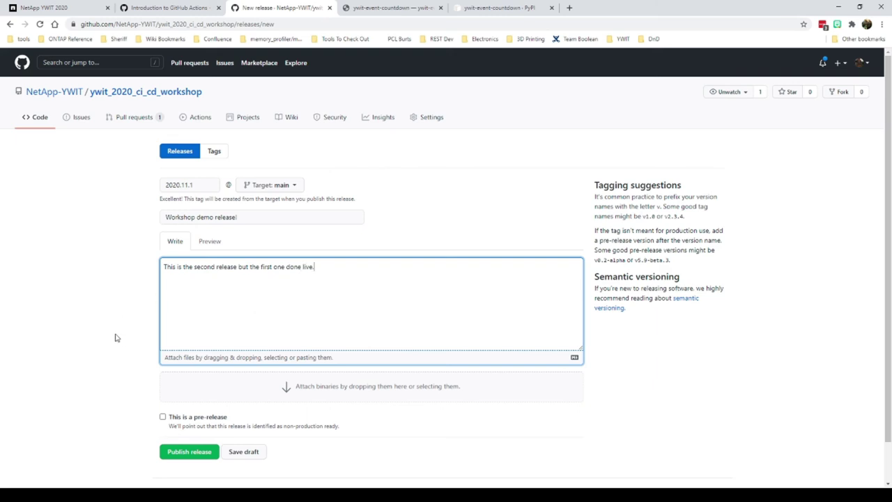
scroll(294, 327, down, 1)
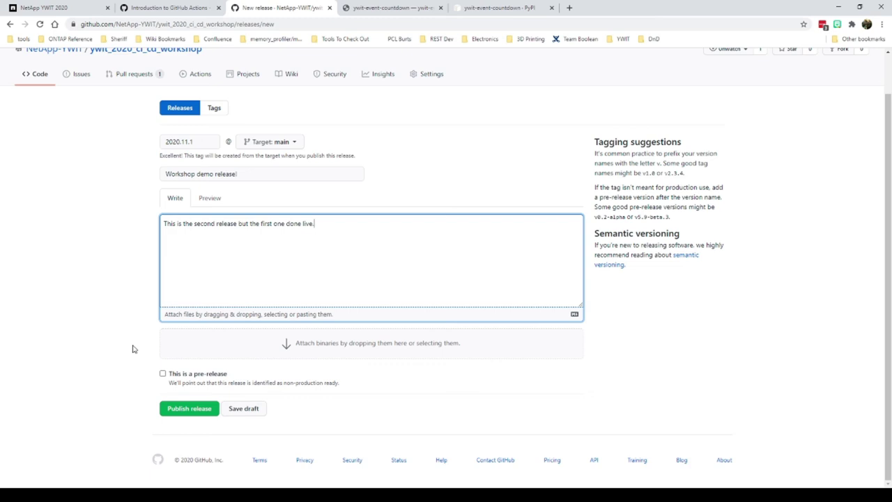
click(190, 411)
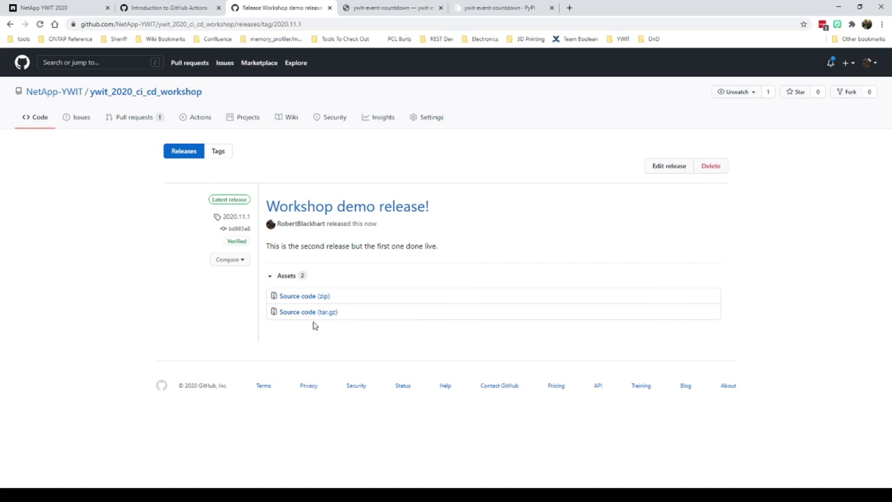
- Follow the 2020.11.1 tag link on the release page to browse those files
click(238, 219)
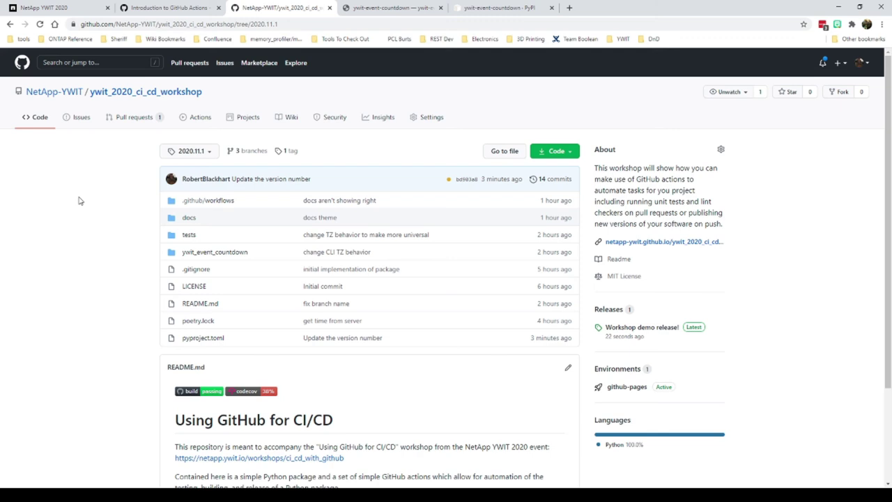
- Go to the Actions page, where the new 2020.11.1 'Update the version number' build is running
drag(279, 24, 74, 26)
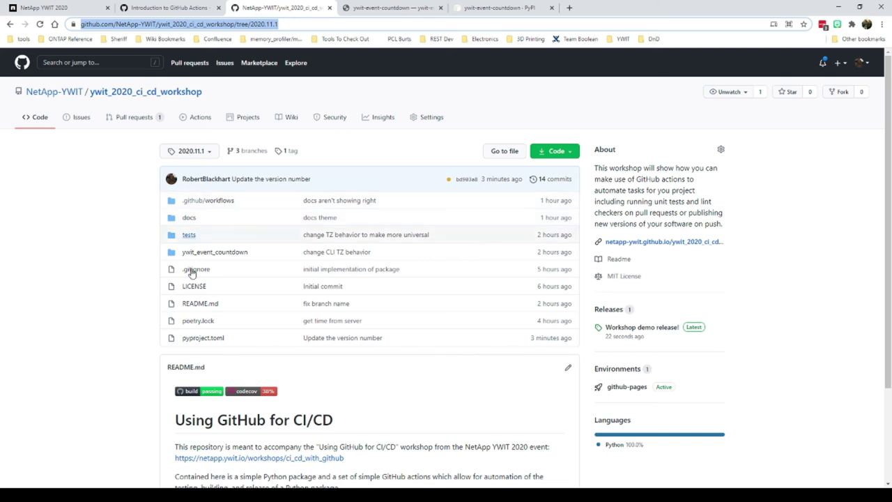
click(119, 299)
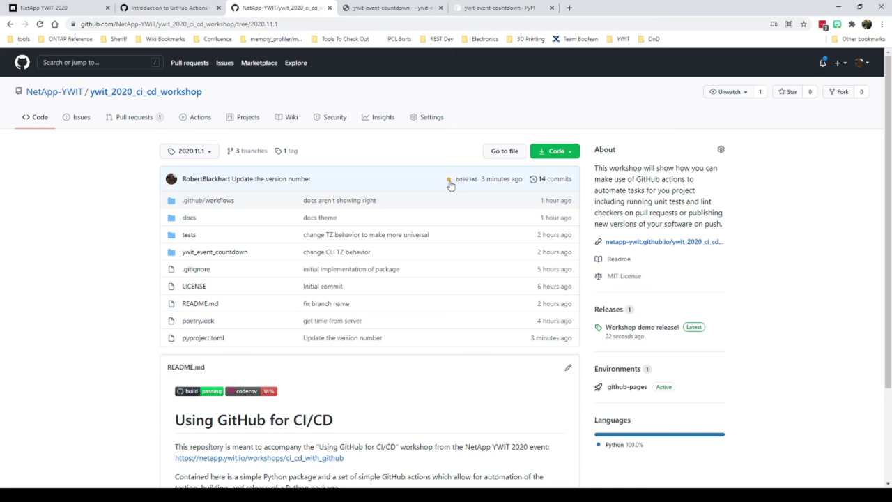
click(198, 118)
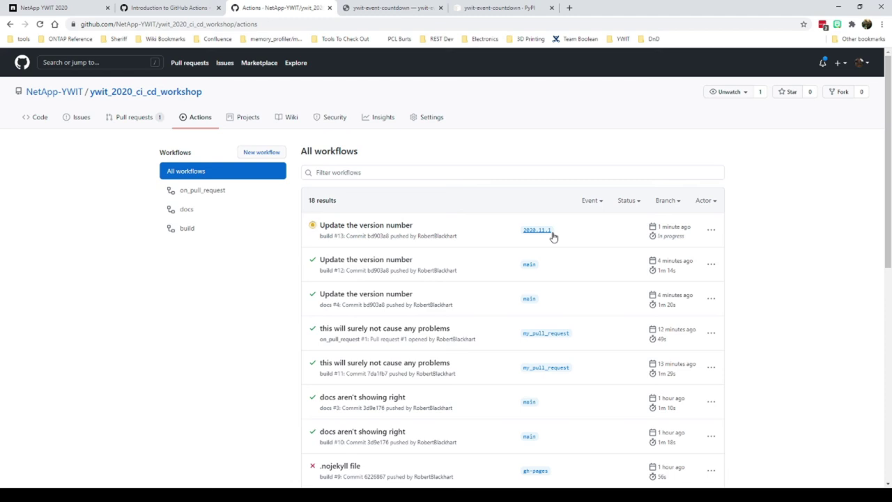
- Open the 2020.11.1 tag's run and follow its build job until it succeeds
click(361, 228)
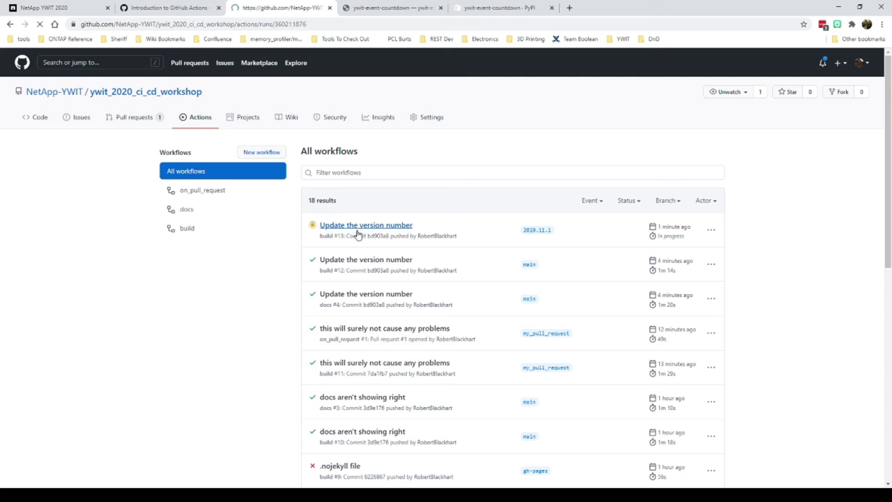
click(28, 209)
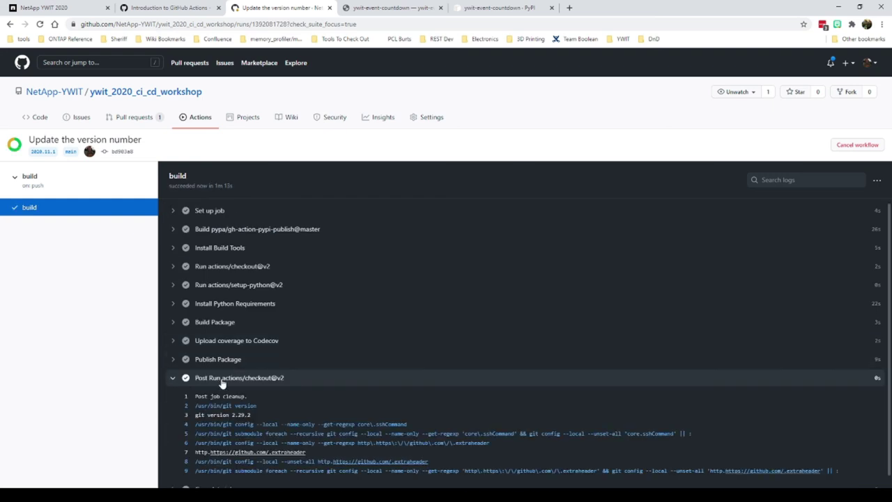
- Check the Publish Package log shows the 2020.11.1 wheel and tarball uploaded, then follow its PyPI link
click(175, 359)
scroll(485, 343, down, 2)
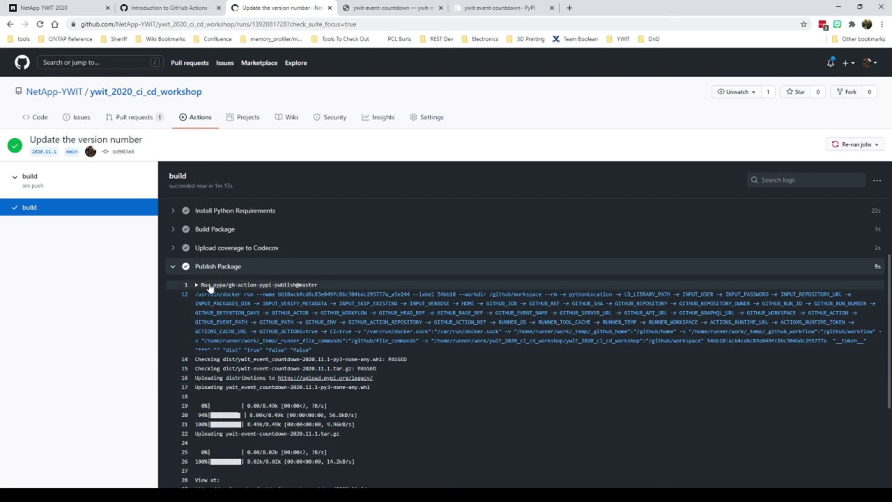
scroll(532, 380, down, 1)
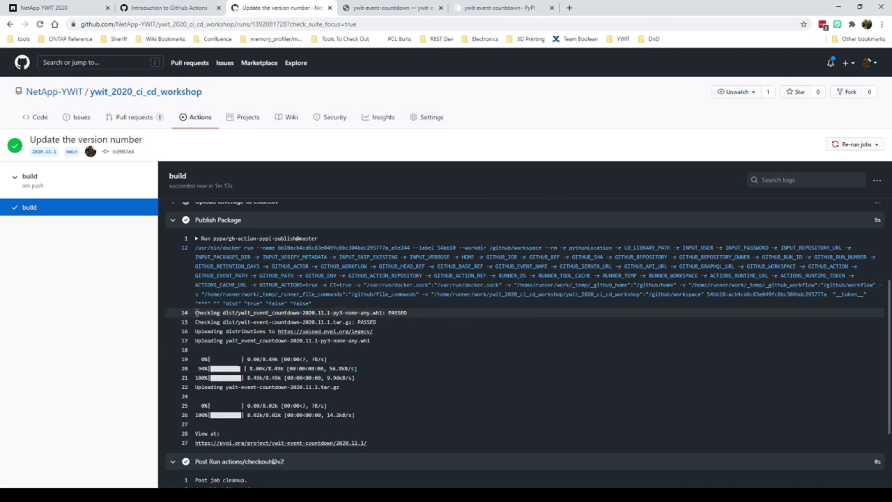
scroll(196, 312, up, 1)
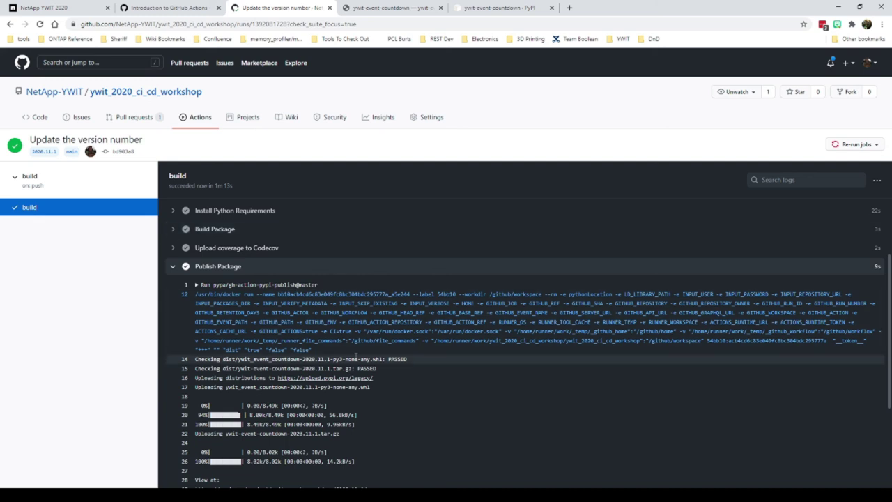
drag(284, 359, 382, 359)
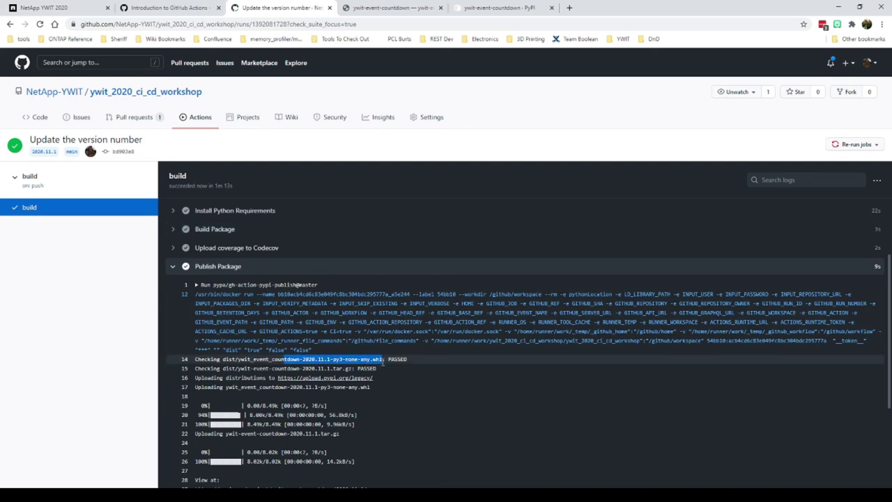
drag(225, 368, 354, 368)
click(433, 373)
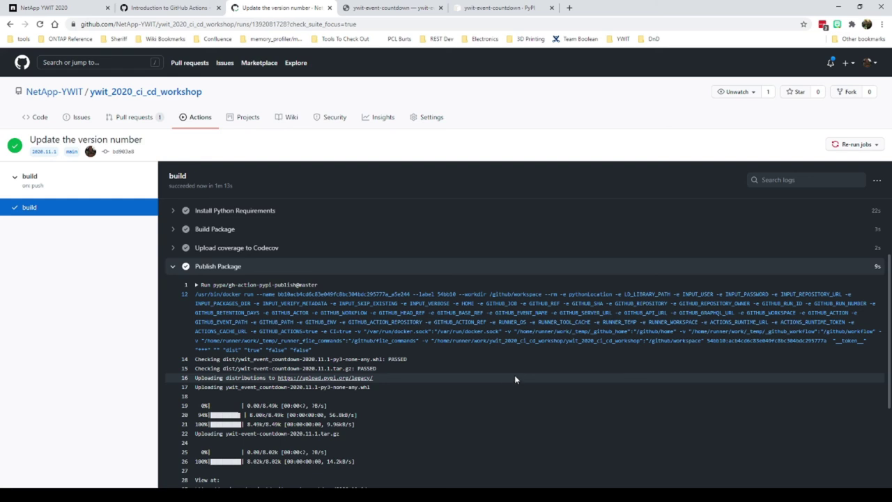
scroll(515, 378, down, 1)
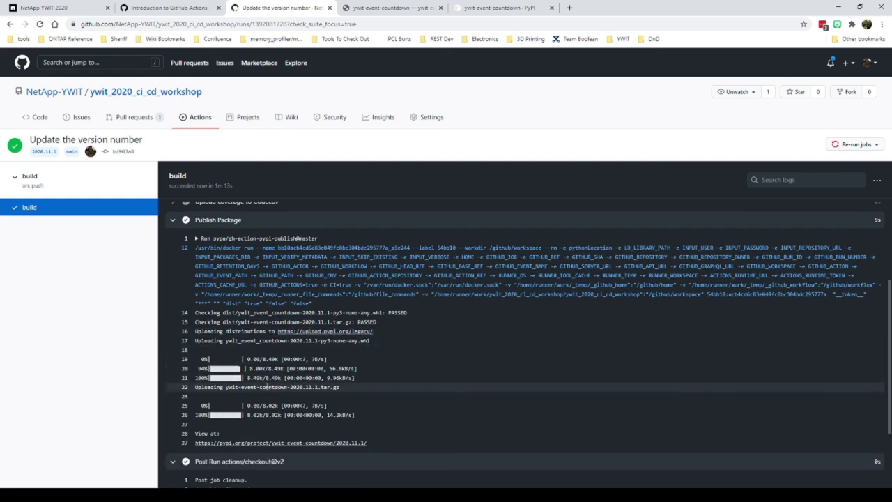
scroll(290, 403, down, 1)
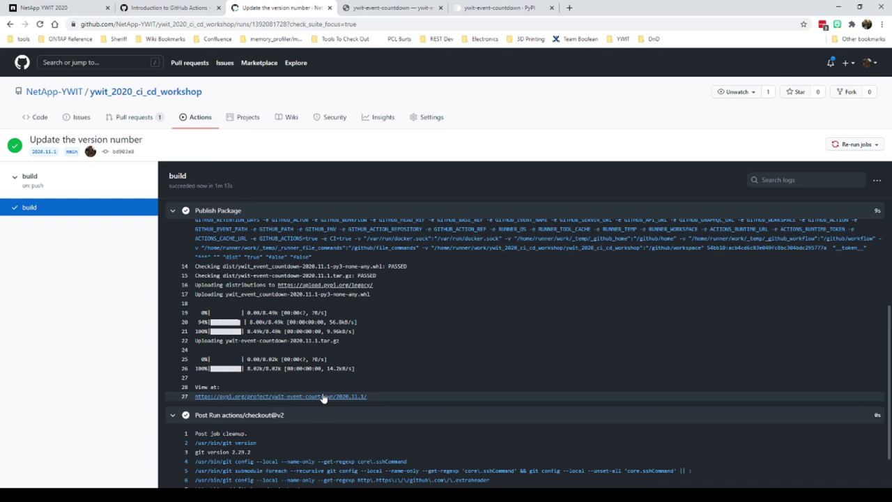
click(319, 398)
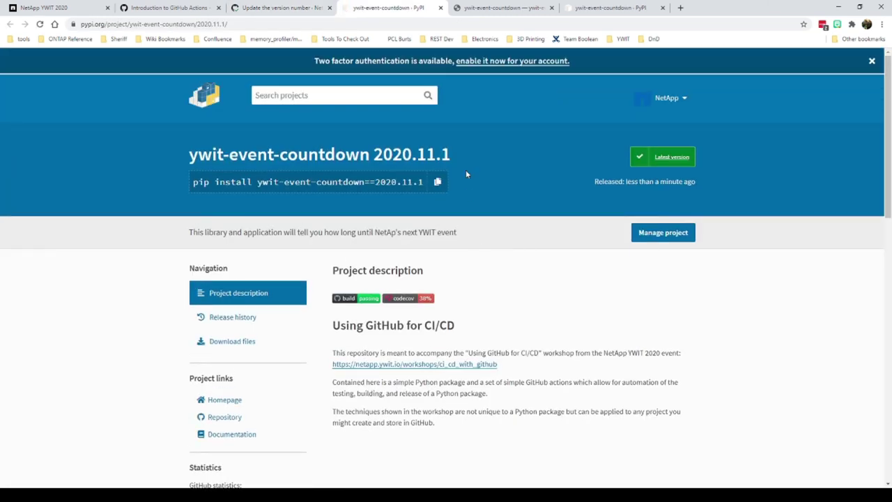
- Confirm PyPI's release history lists 2020.11.1 above 2020.11, then switch back to the GitHub log
drag(375, 154, 747, 180)
click(747, 181)
click(235, 317)
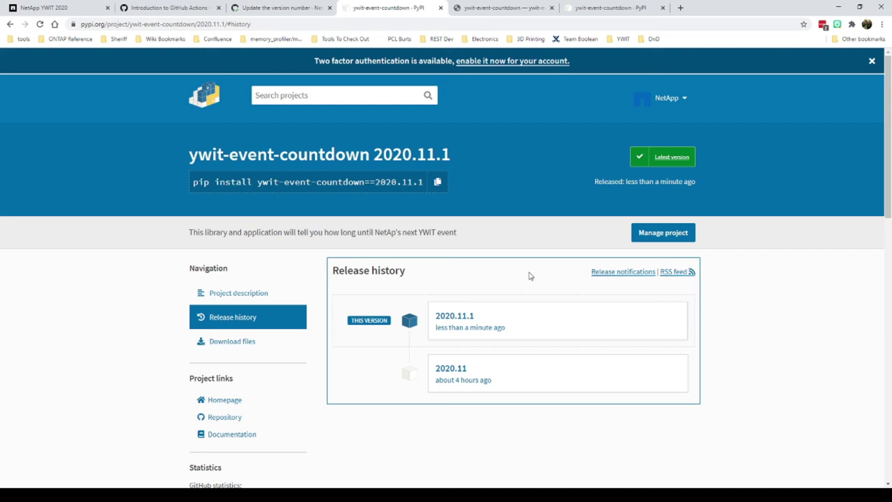
click(273, 10)
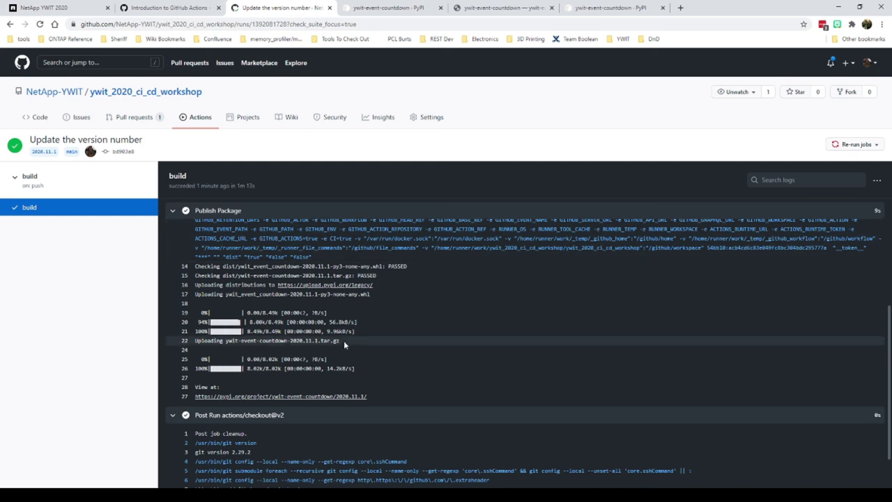
- Open Settings > Secrets and point out the PYPI_UPLOAD_TOKEN secret
click(428, 117)
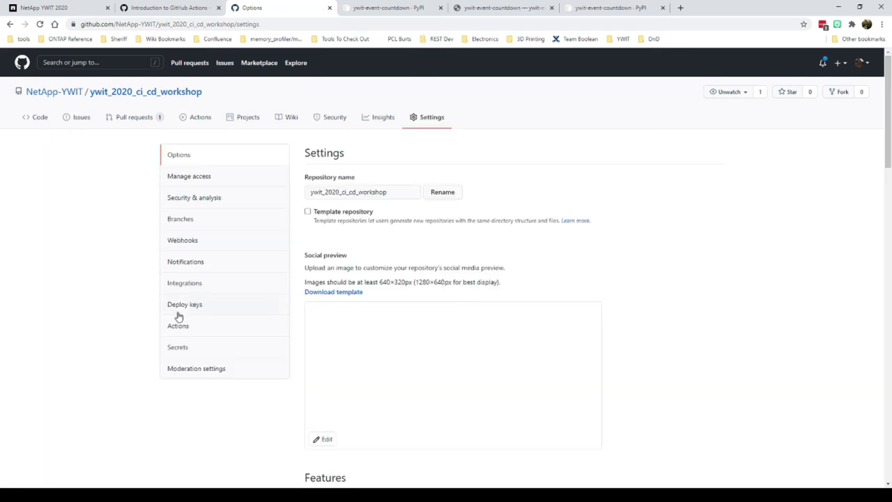
click(178, 346)
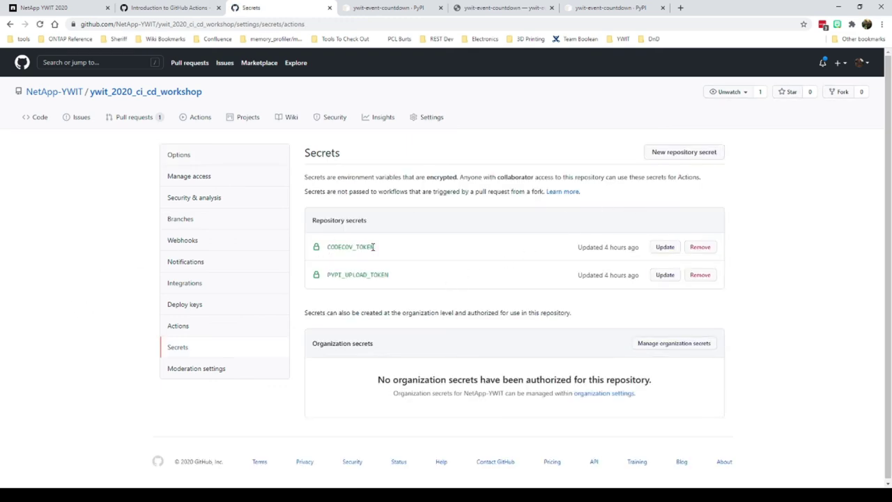
drag(327, 274, 396, 279)
- Point out the PYPI_UPLOAD_TOKEN and CODECOV_TOKEN names, then open the empty New secret form
click(440, 289)
drag(319, 249, 416, 251)
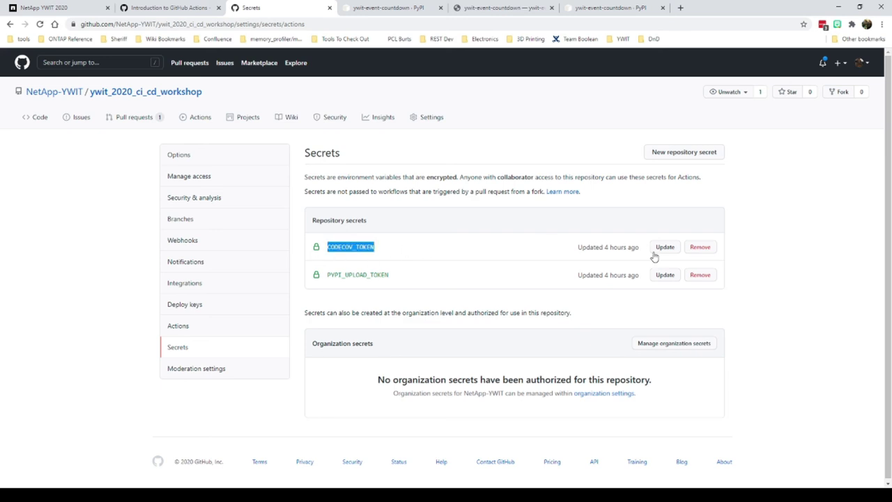
click(410, 249)
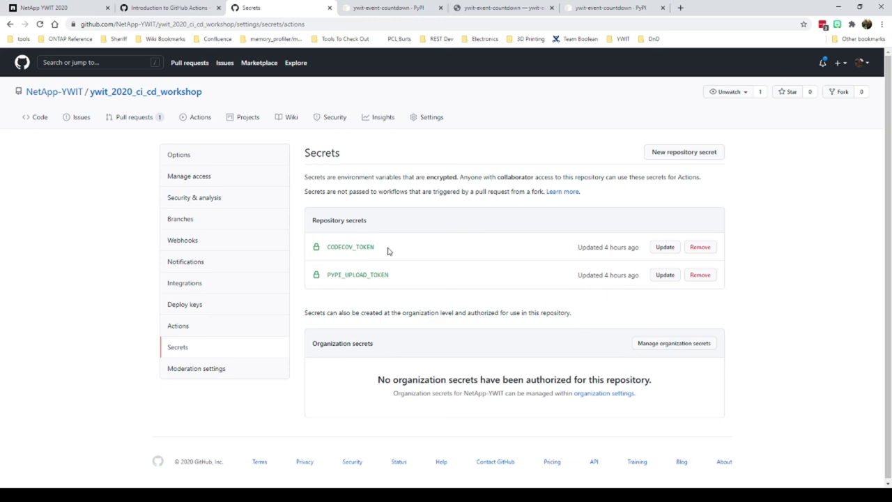
click(694, 157)
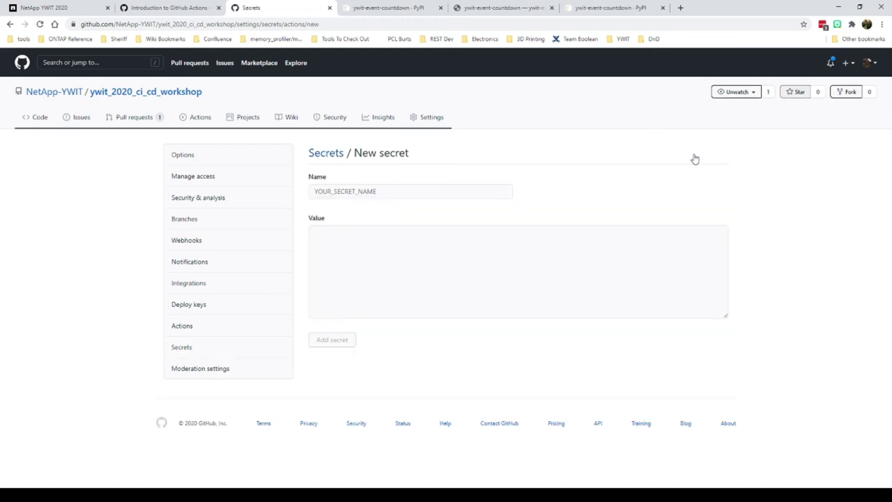
- Add a repository secret named MY_SECRET with a sample text value, then return to the repository page
click(363, 193)
text(MY_SECT)
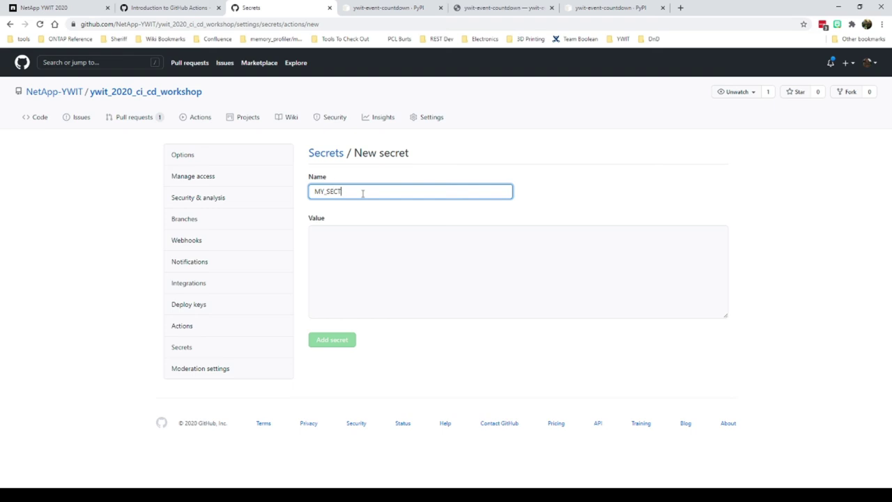
key(BackSpace)
text(RET)
click(363, 255)
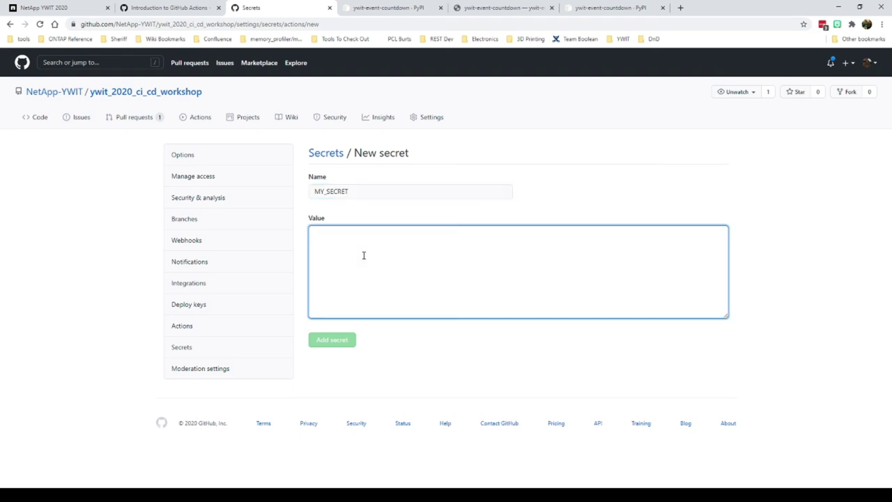
text(T)
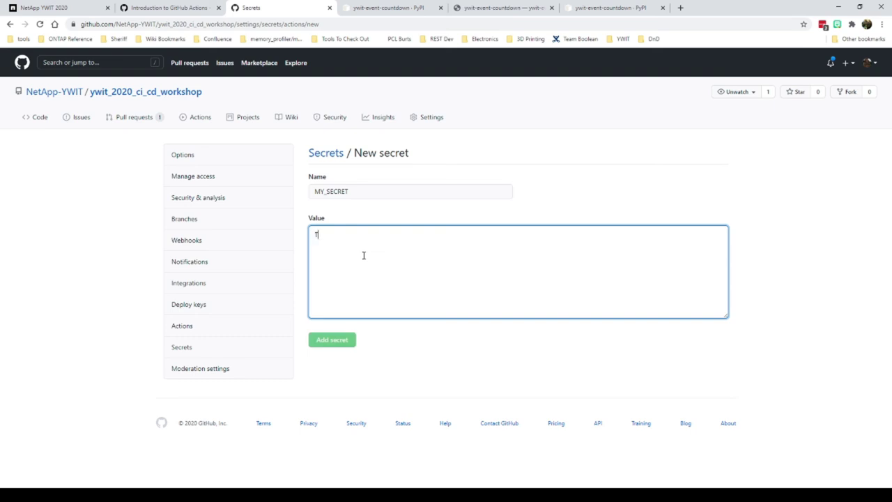
text(his is my)
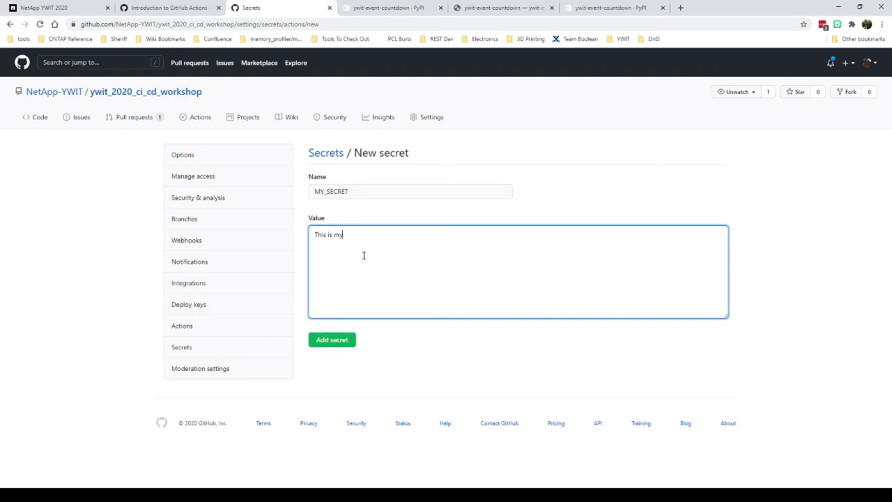
text( secret)
click(339, 343)
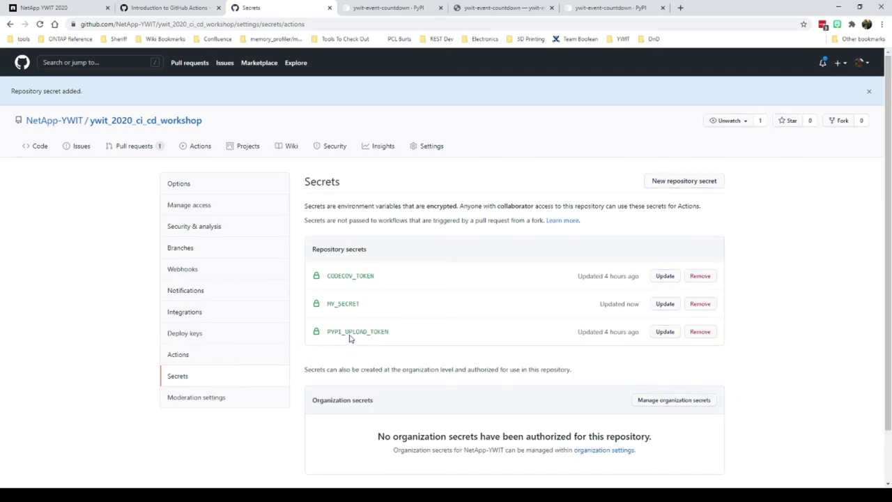
click(157, 125)
- Open .github/workflows/build.yml and review its CODECOV_TOKEN and PyPI upload token secret references
click(189, 202)
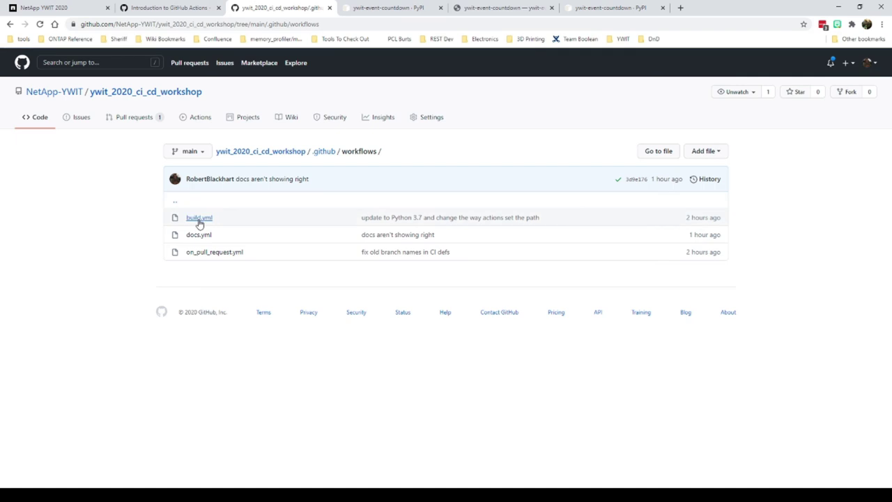
click(199, 219)
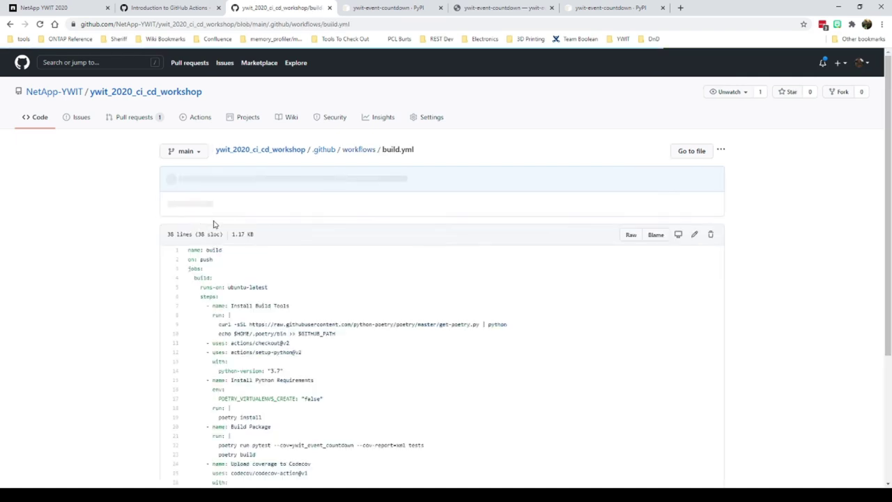
scroll(472, 353, down, 2)
scroll(472, 354, down, 2)
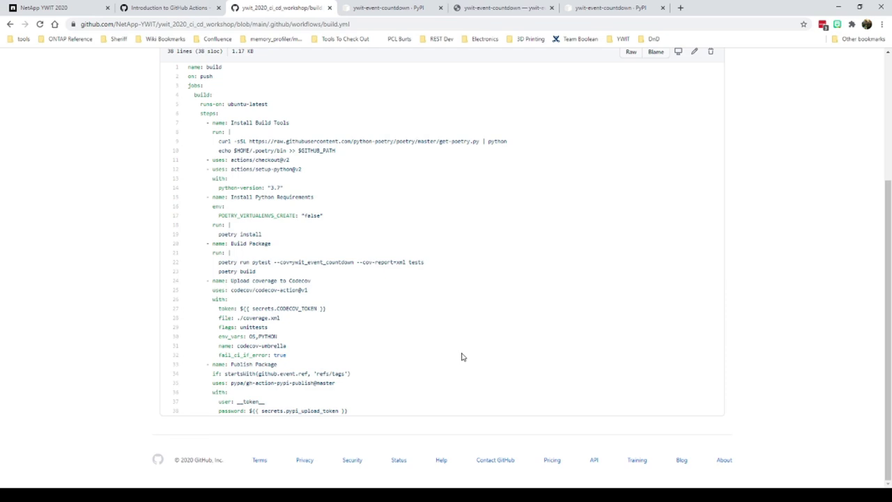
drag(240, 310, 344, 309)
click(347, 309)
scroll(332, 308, up, 3)
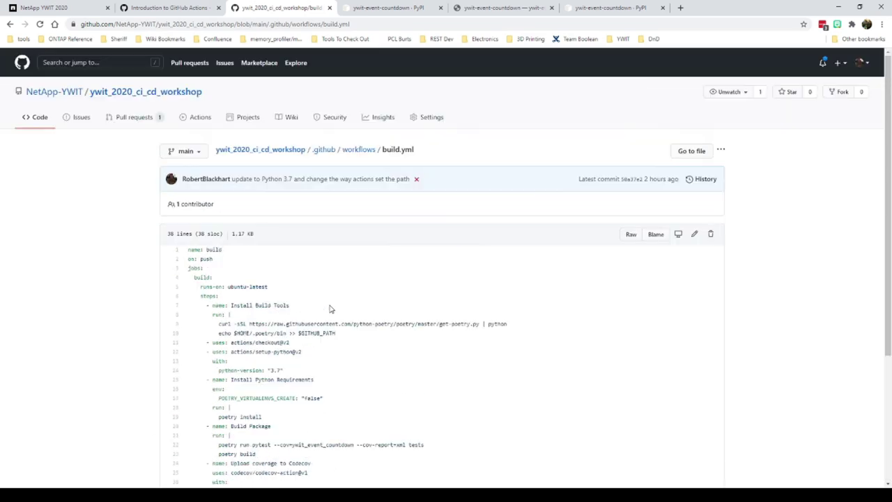
click(603, 8)
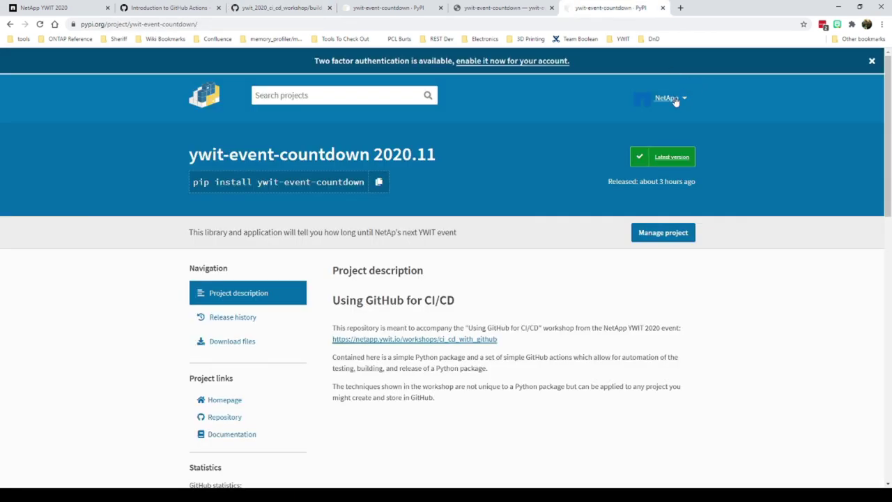
- Open PyPI Account settings, confirming access with the account password
mouse_move(675, 101)
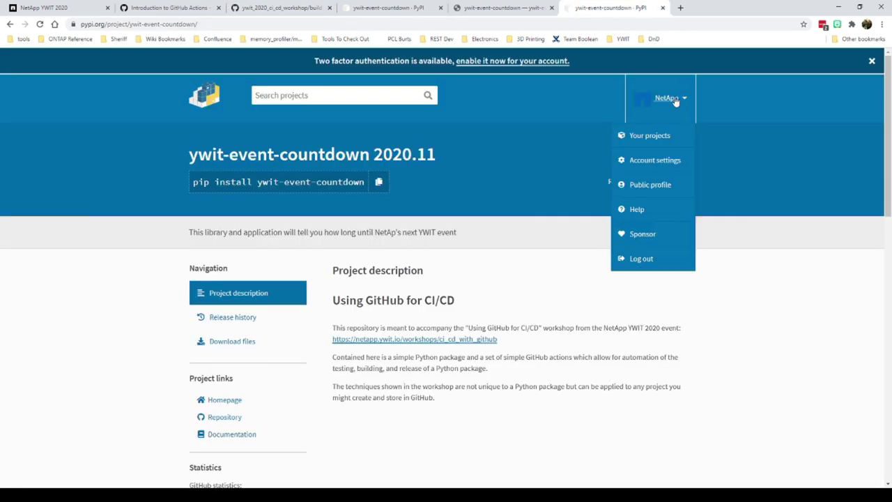
click(655, 160)
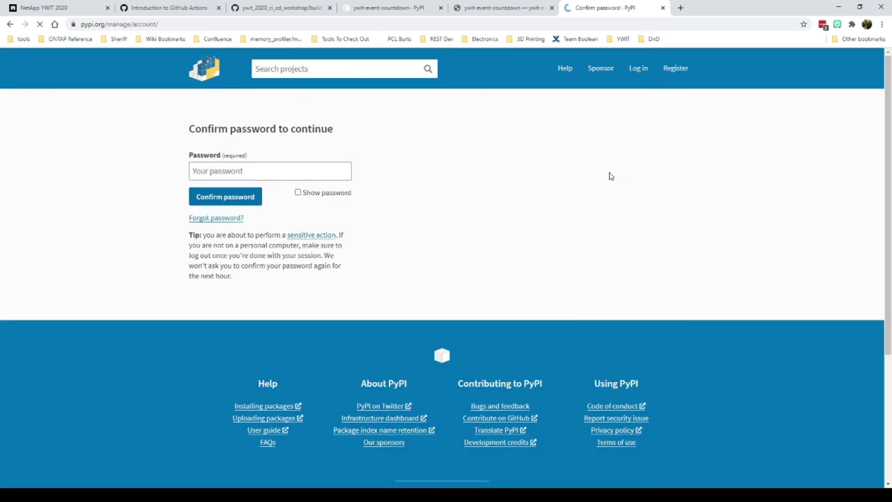
click(199, 203)
key(ctrl+v)
click(216, 237)
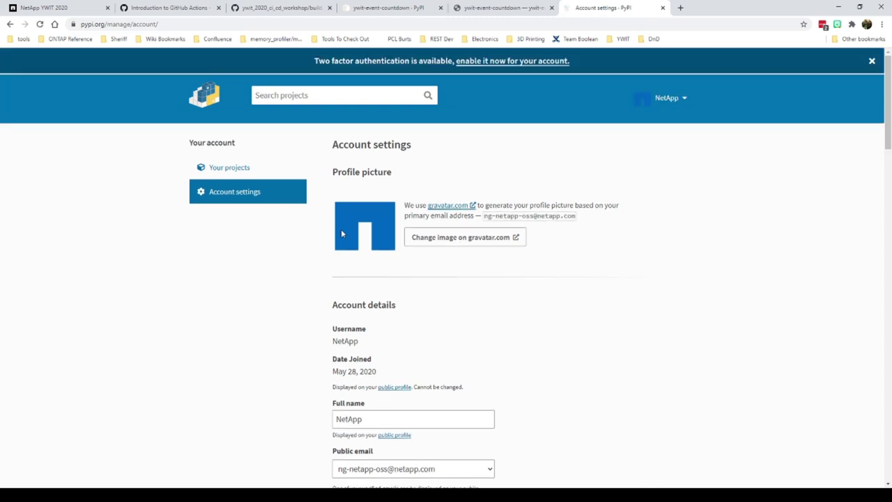
- Locate the GitHub CI/CD API token scoped to ywit-event-countdown in the API tokens list
click(230, 175)
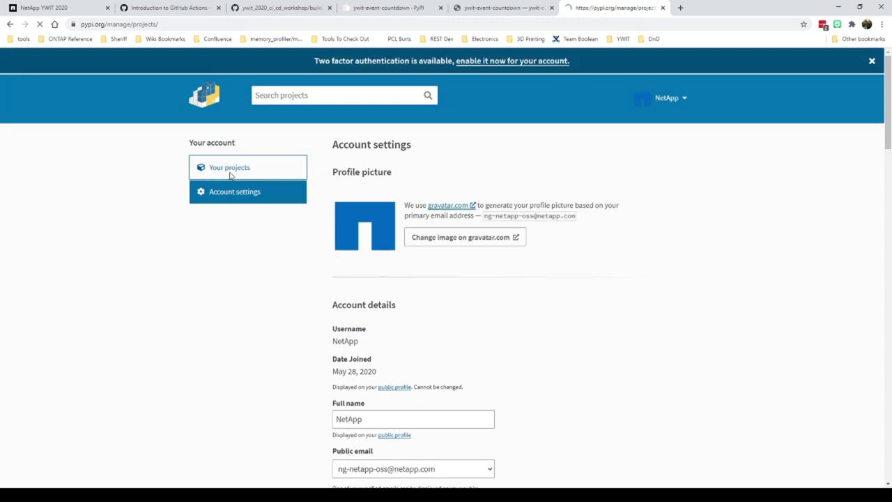
click(229, 193)
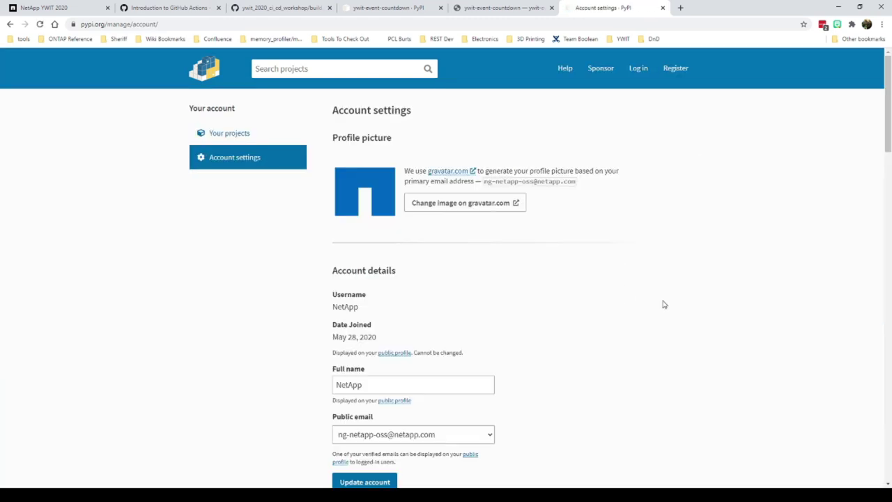
scroll(663, 305, down, 10)
scroll(662, 304, down, 4)
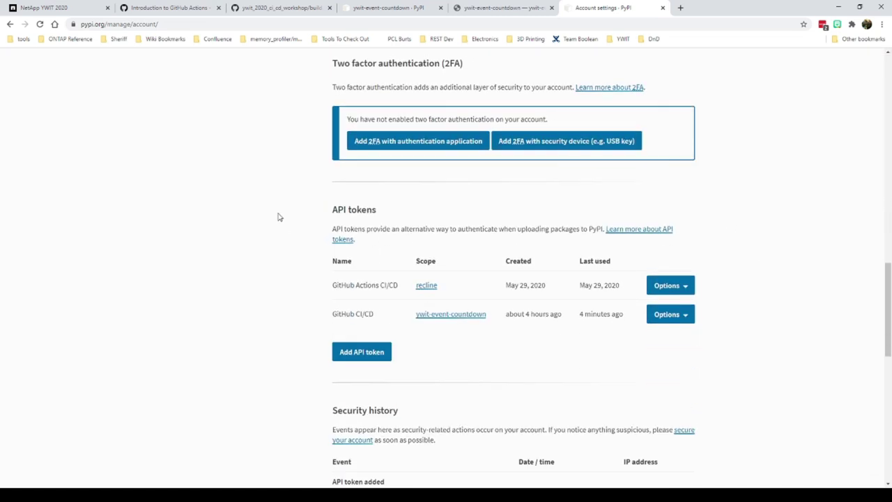
drag(332, 314, 494, 318)
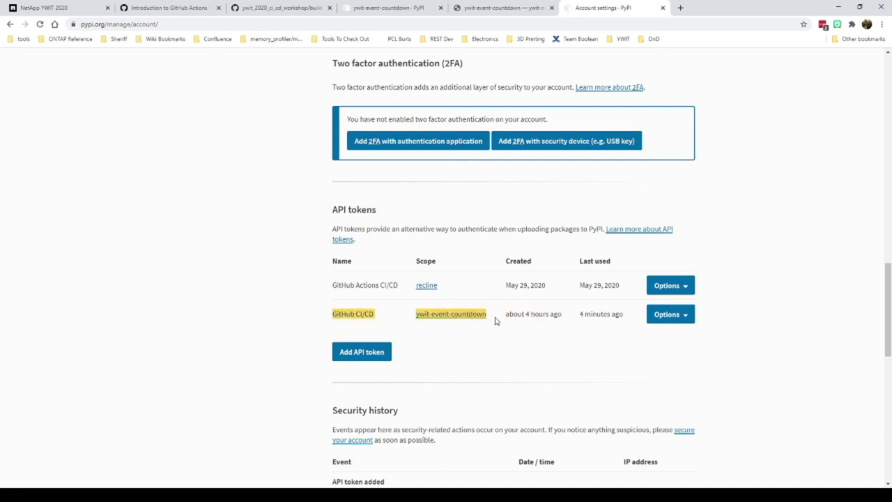
click(491, 319)
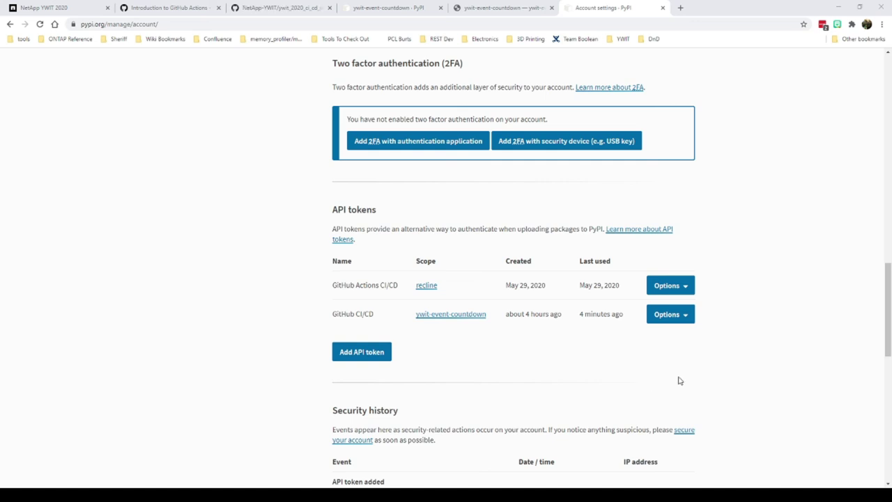
click(293, 10)
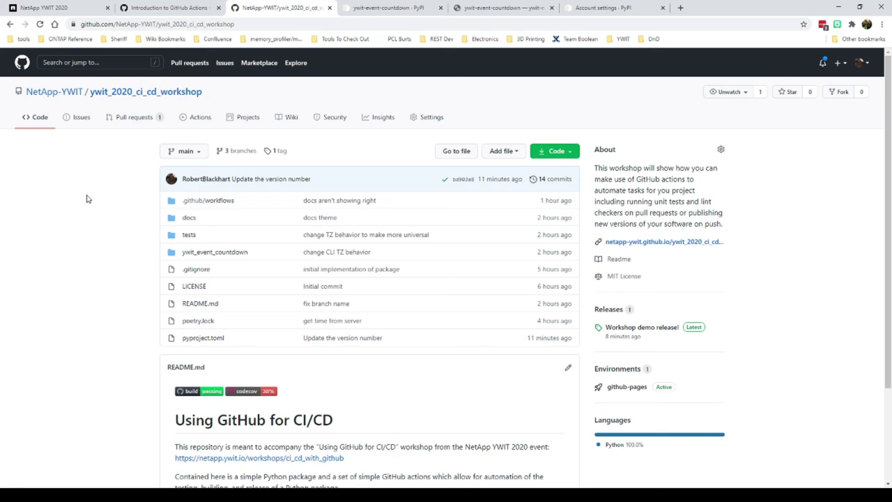
click(218, 206)
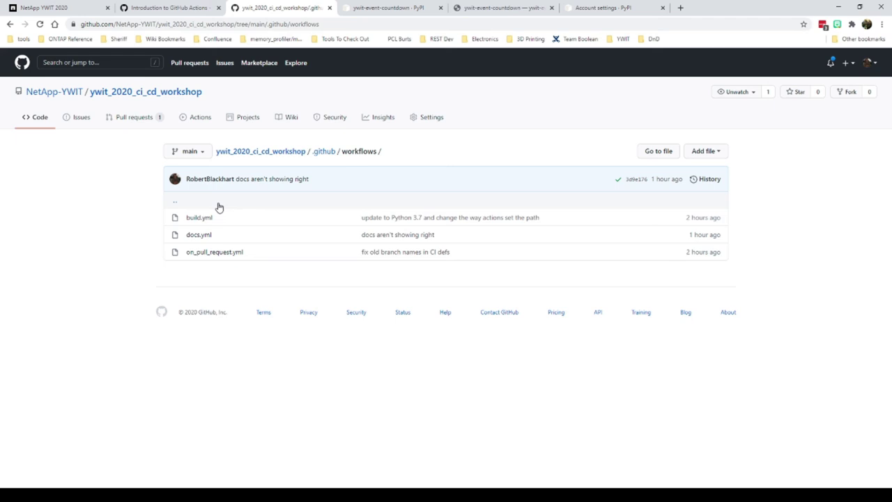
click(185, 94)
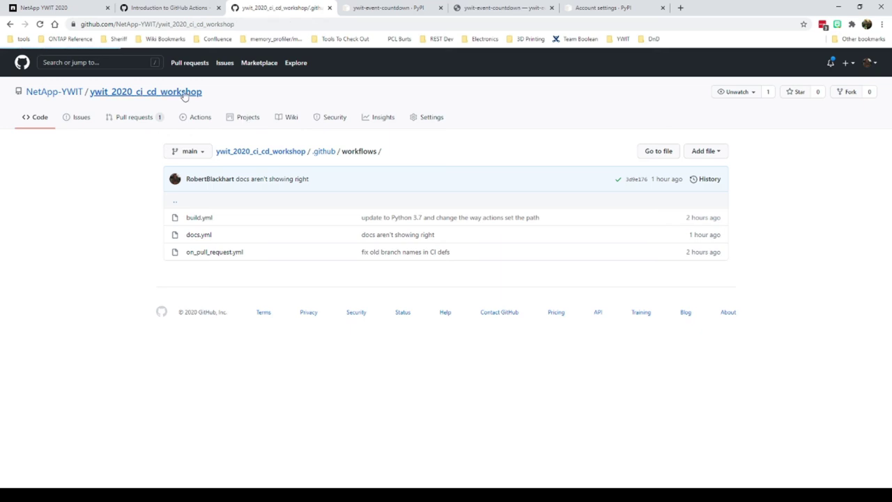